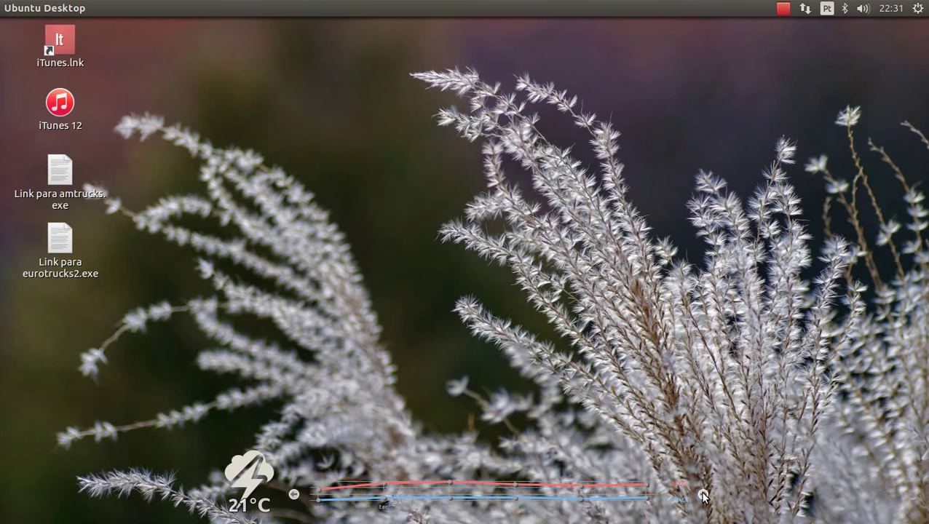
Open the System Monitor, check the CPU, memory and network history, and close it
mouse_move(655, 513)
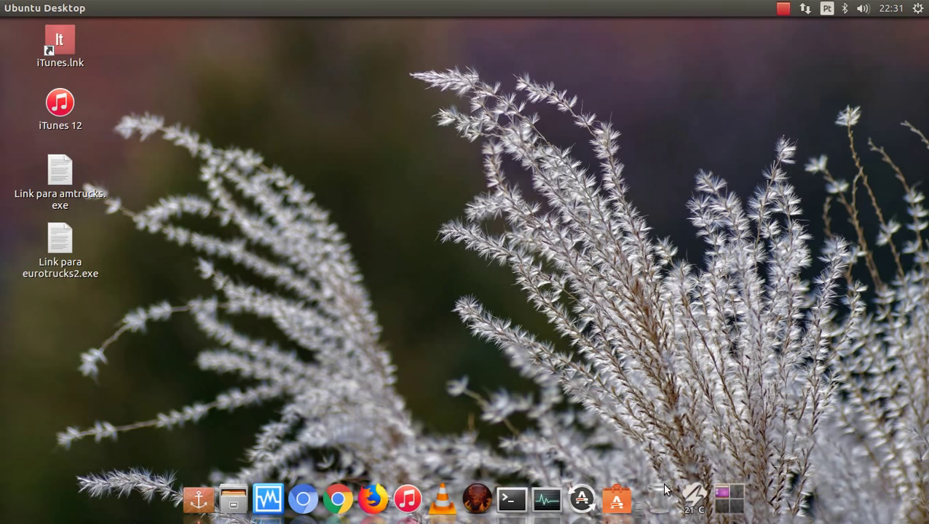
click(555, 482)
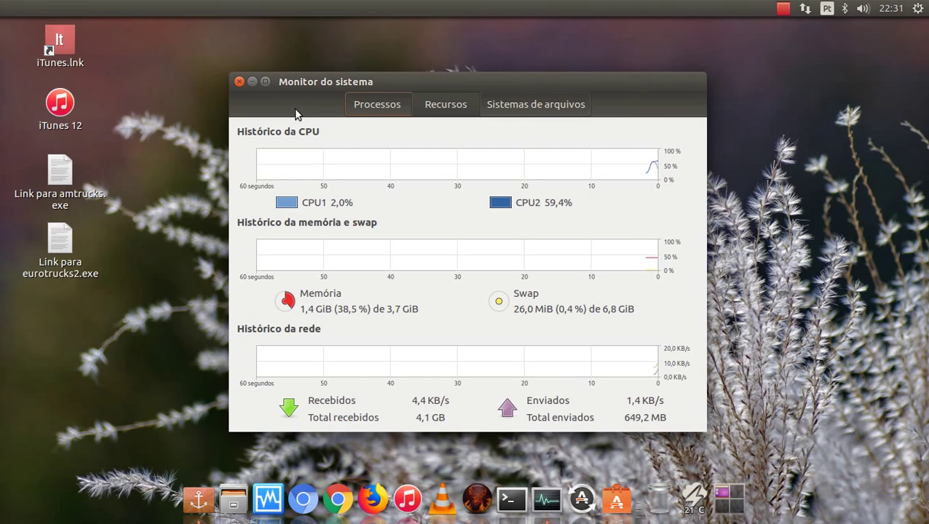
click(239, 82)
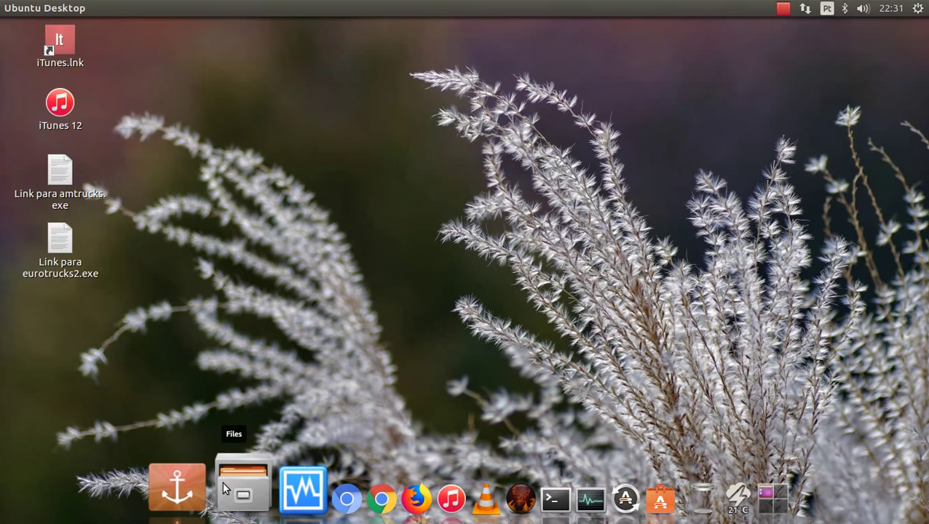
Open the home folder in the file manager, open a second window of it, and shift that window slightly upward
click(231, 486)
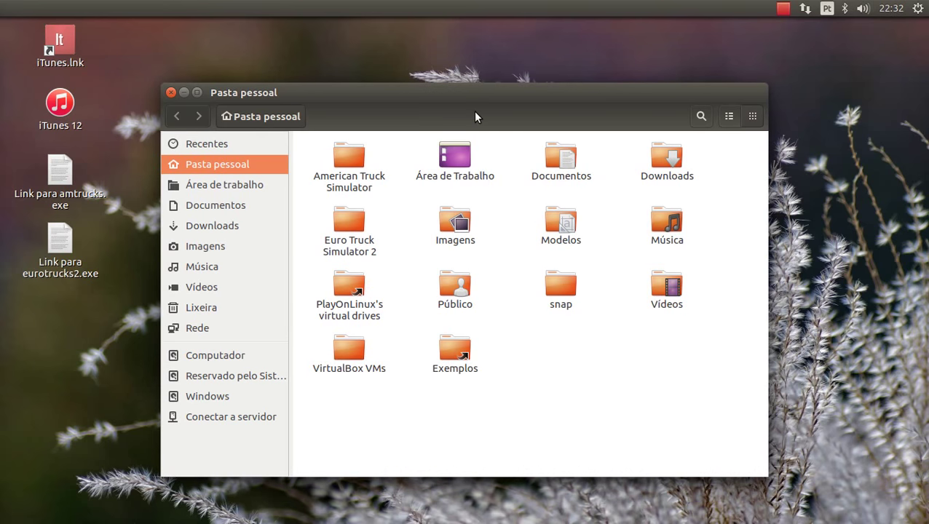
mouse_move(483, 95)
key(ctrl+n)
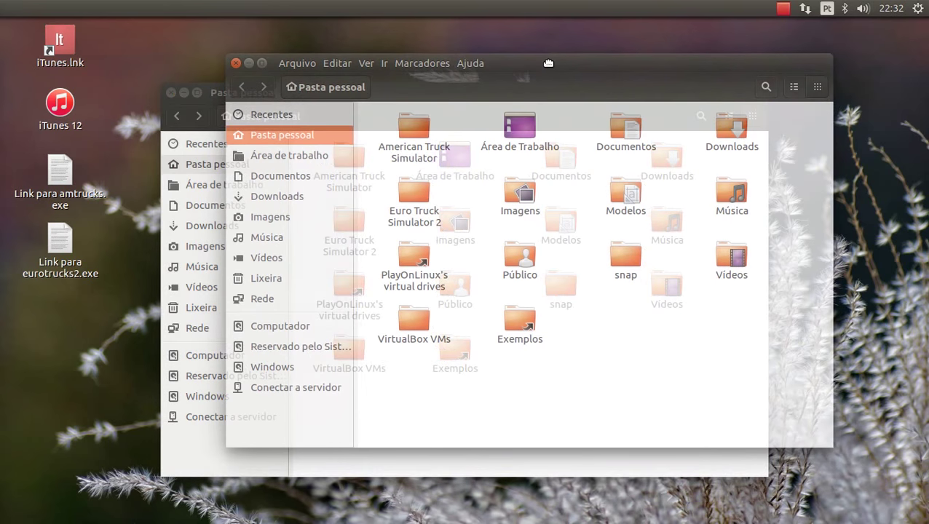
drag(550, 76, 548, 63)
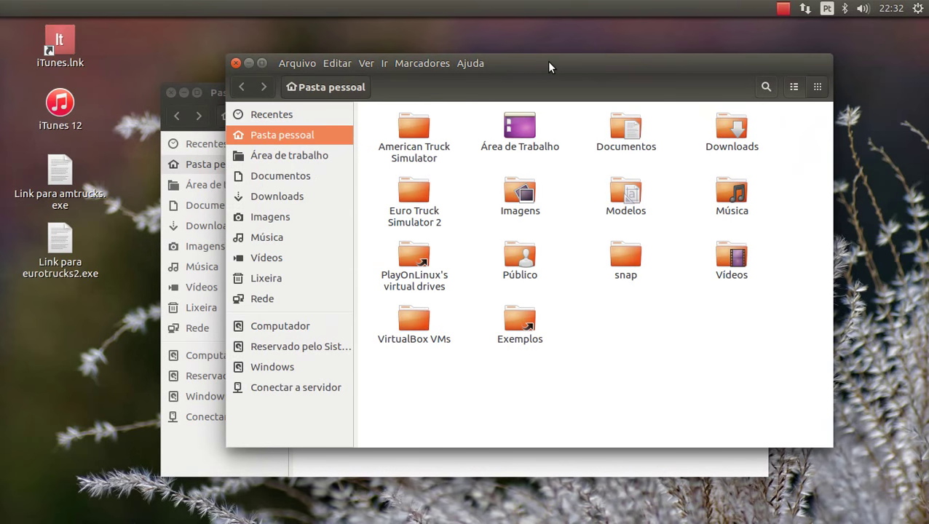
View both file manager windows side by side in the window spread, and close both of them
mouse_move(2, 342)
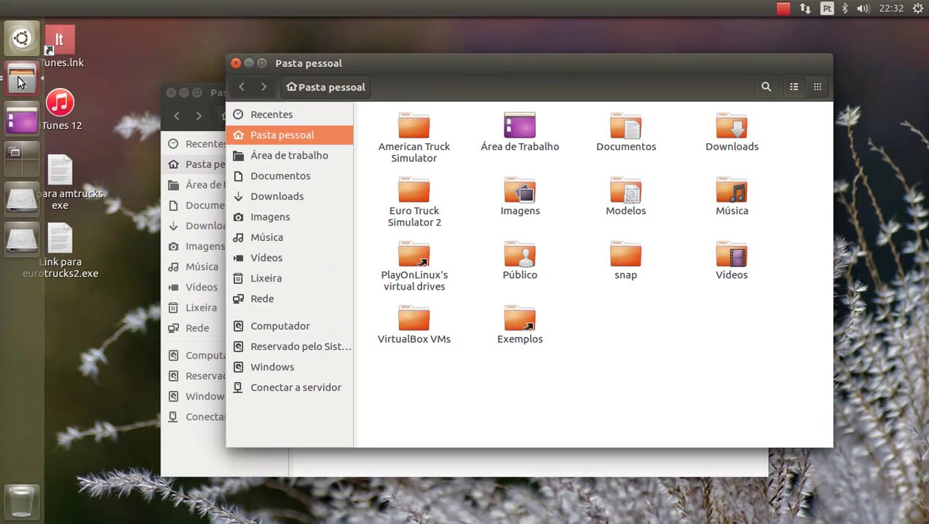
click(20, 81)
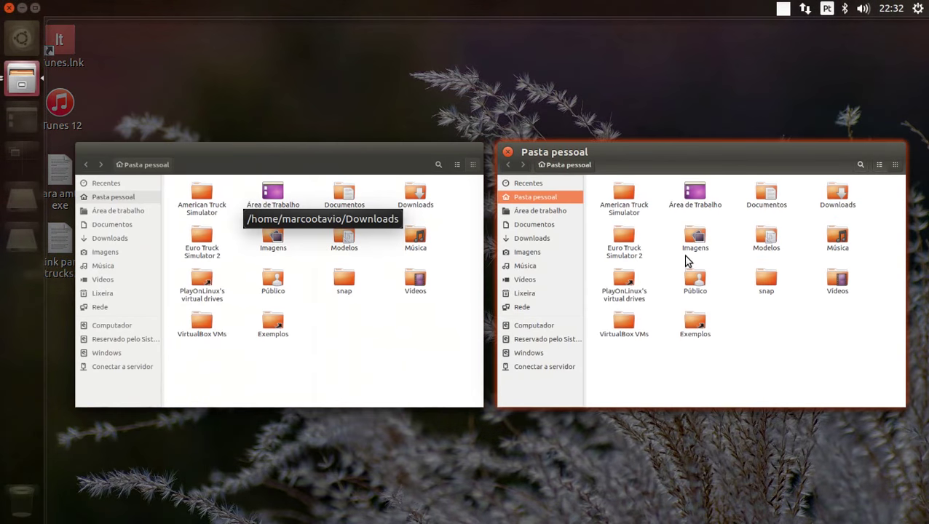
click(356, 298)
click(171, 93)
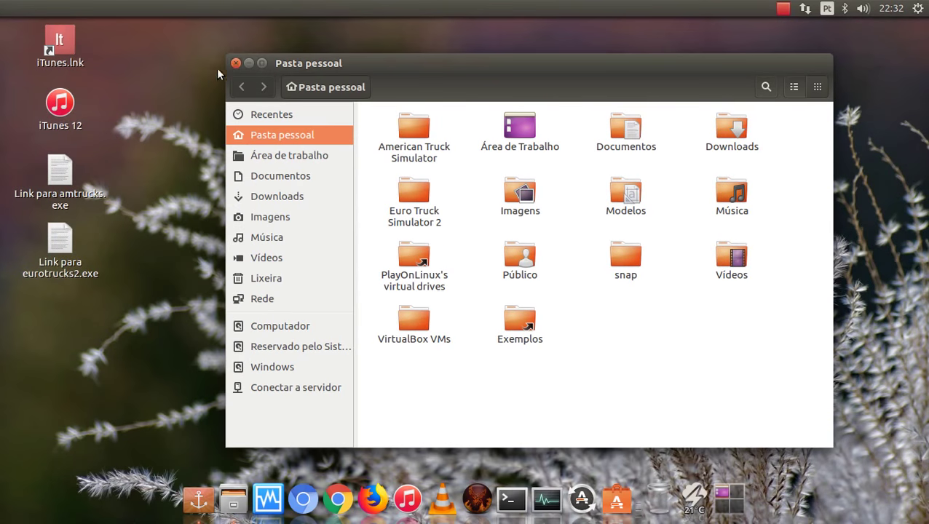
click(235, 63)
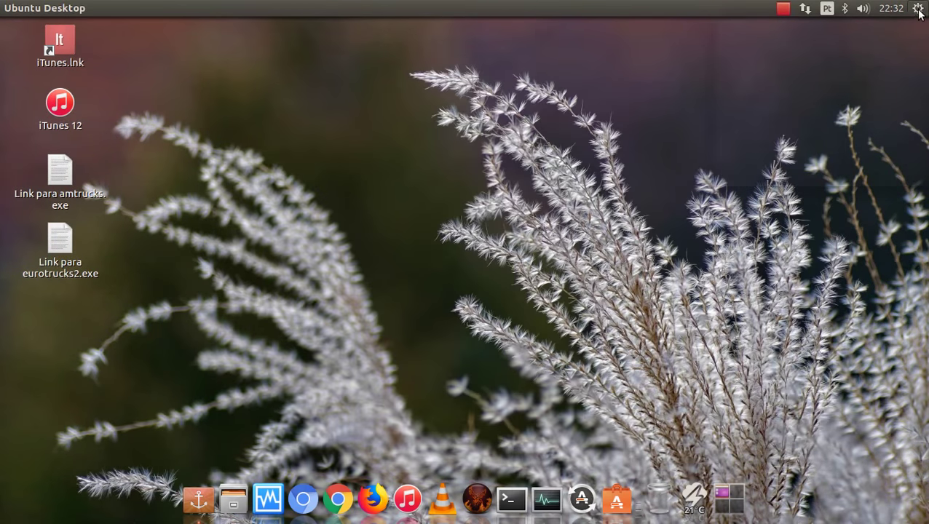
View the system details overview and the full list of system settings, and close the settings window
click(918, 17)
click(871, 26)
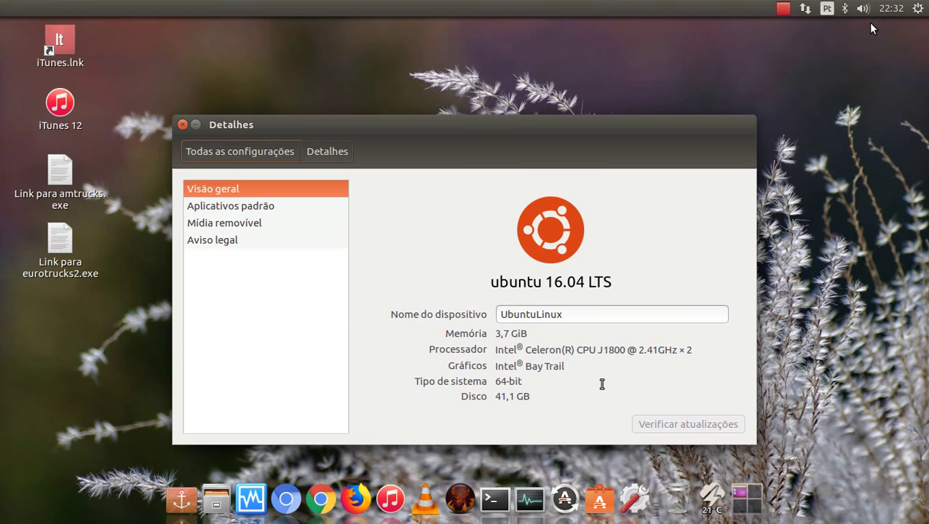
click(217, 156)
drag(401, 108, 398, 34)
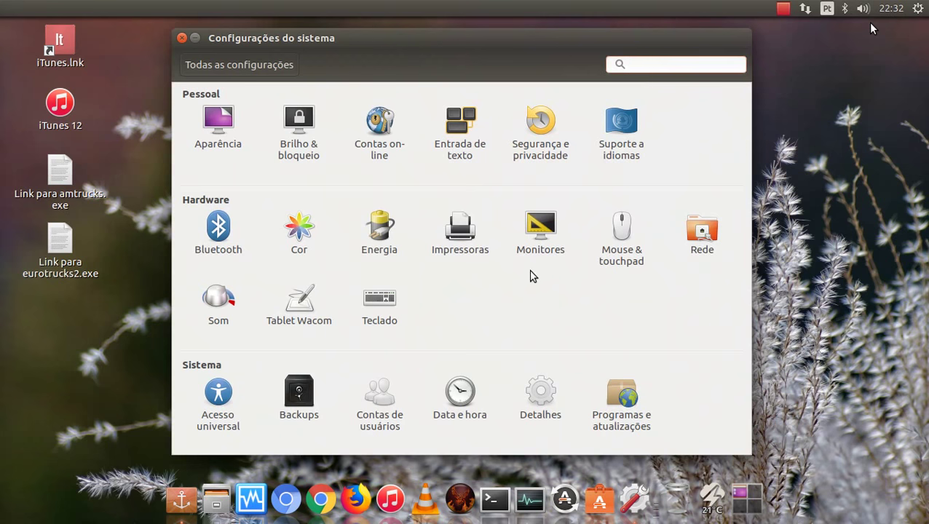
click(182, 37)
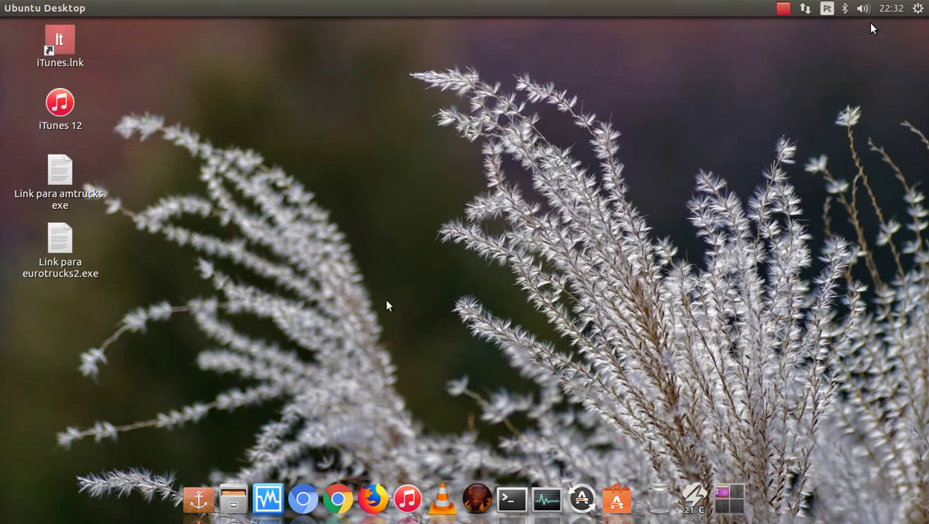
Launch iTunes
click(410, 492)
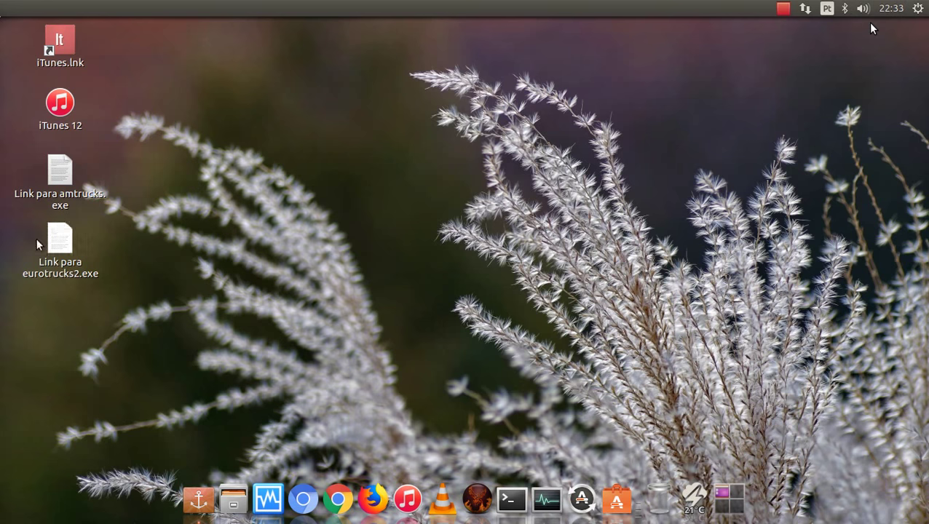
Browse through the full list of installed applications in the system-wide application search
click(12, 36)
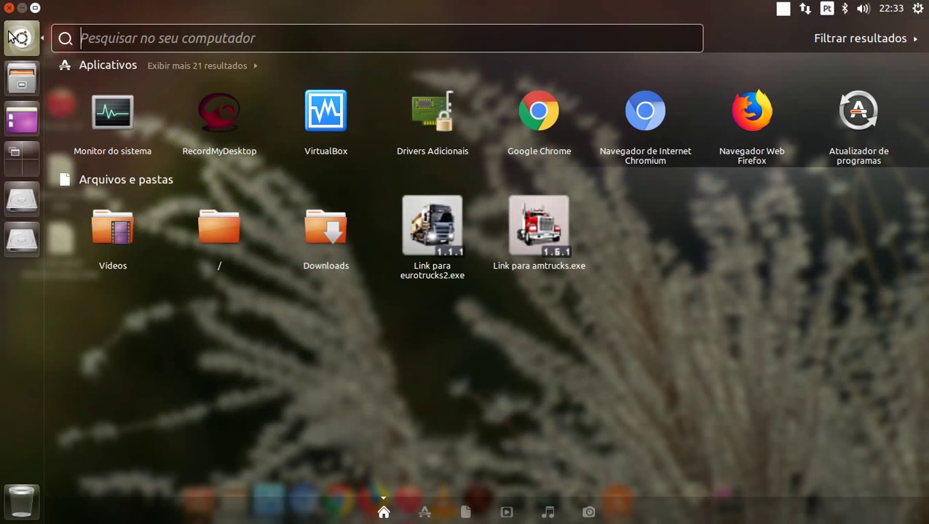
click(425, 512)
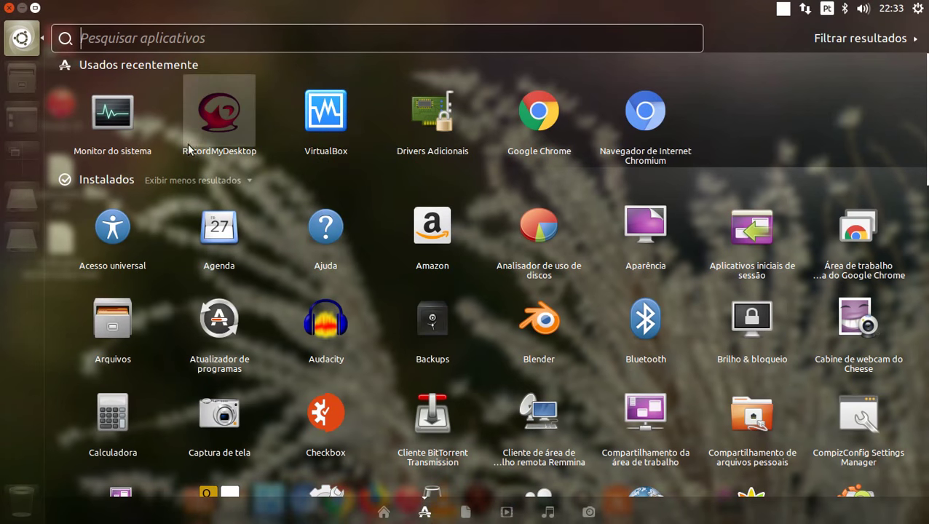
scroll(681, 251, down, 4)
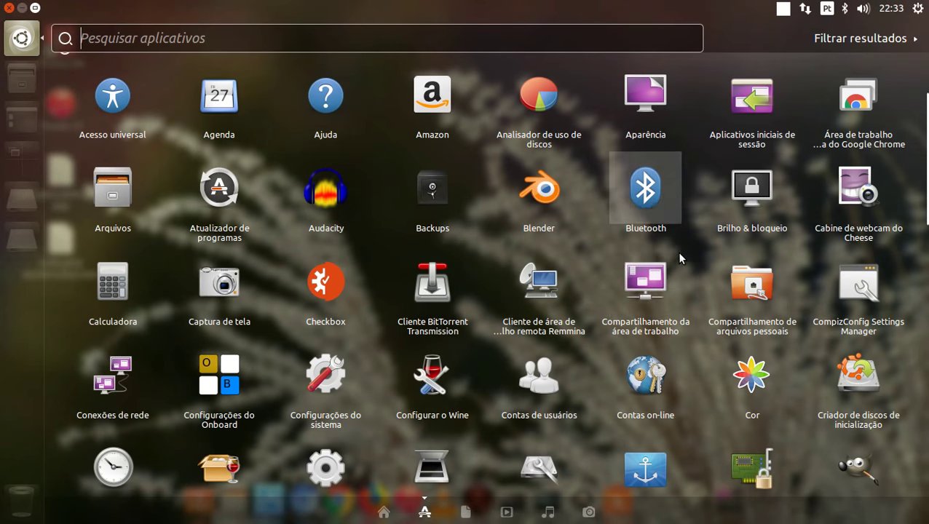
scroll(679, 254, down, 6)
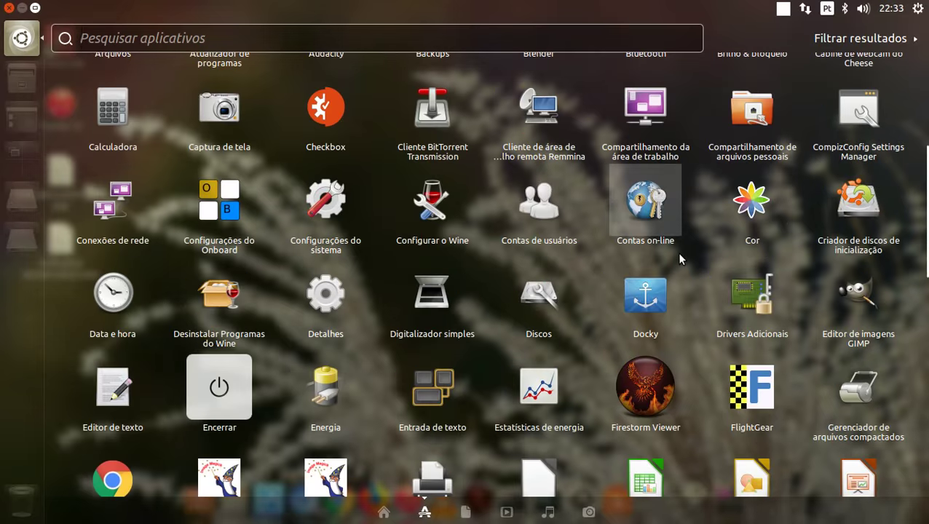
scroll(680, 254, down, 6)
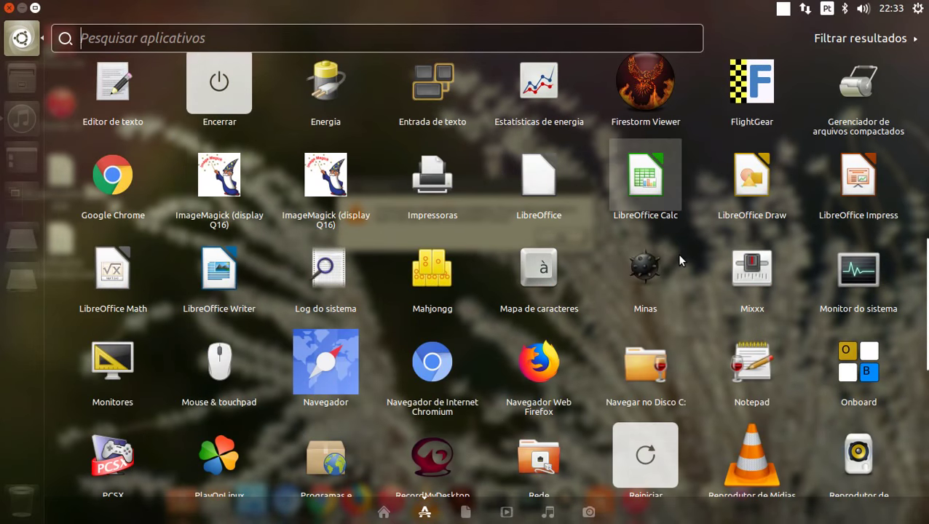
scroll(680, 259, down, 4)
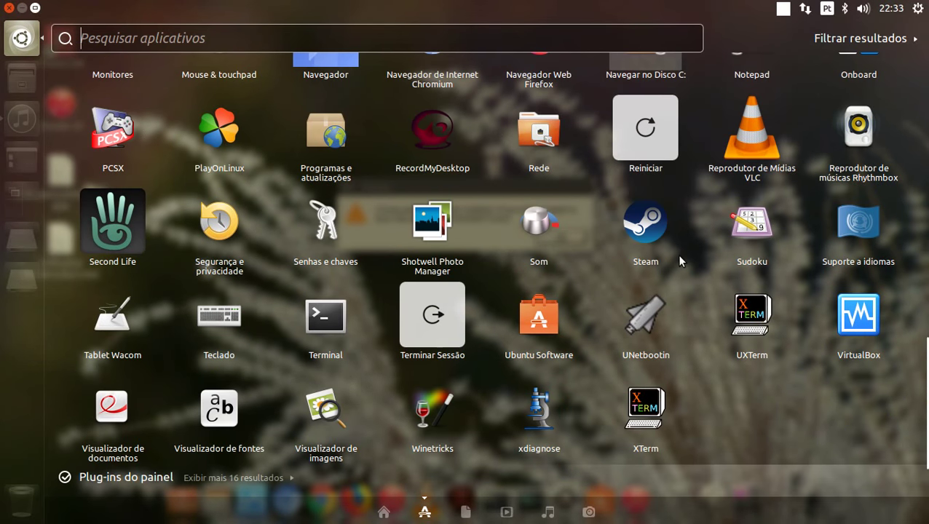
scroll(679, 260, up, 1)
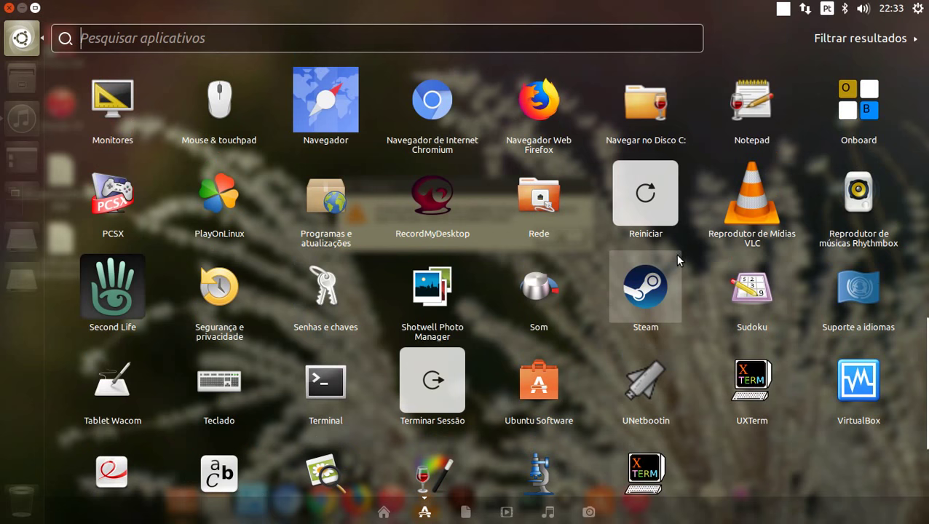
scroll(663, 254, up, 1)
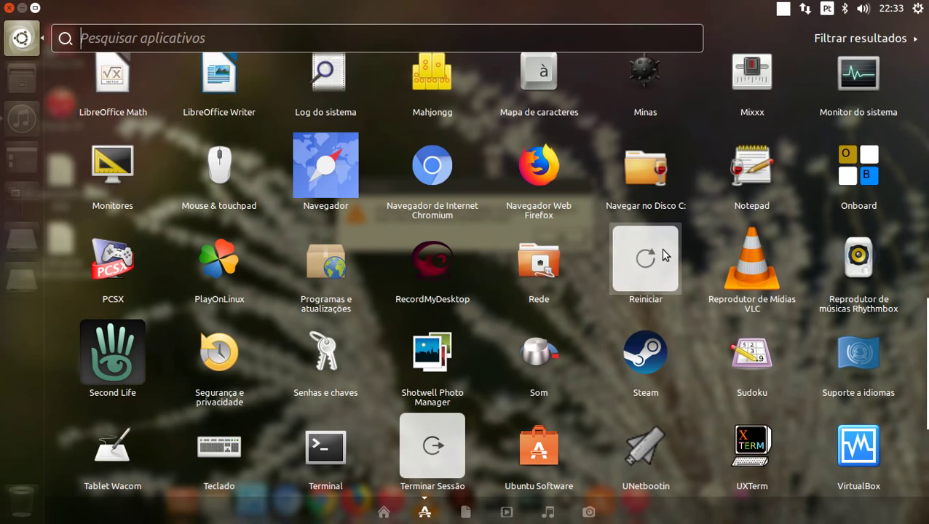
scroll(662, 253, up, 3)
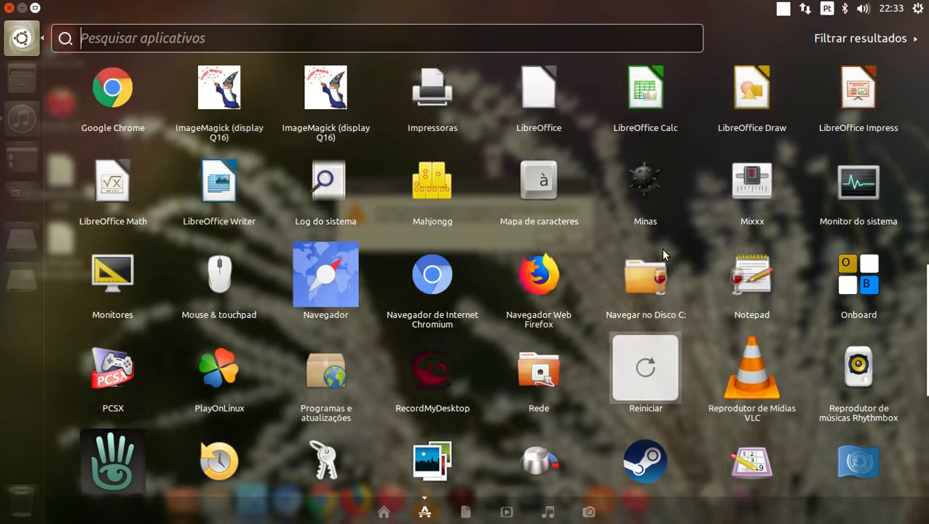
scroll(662, 253, up, 1)
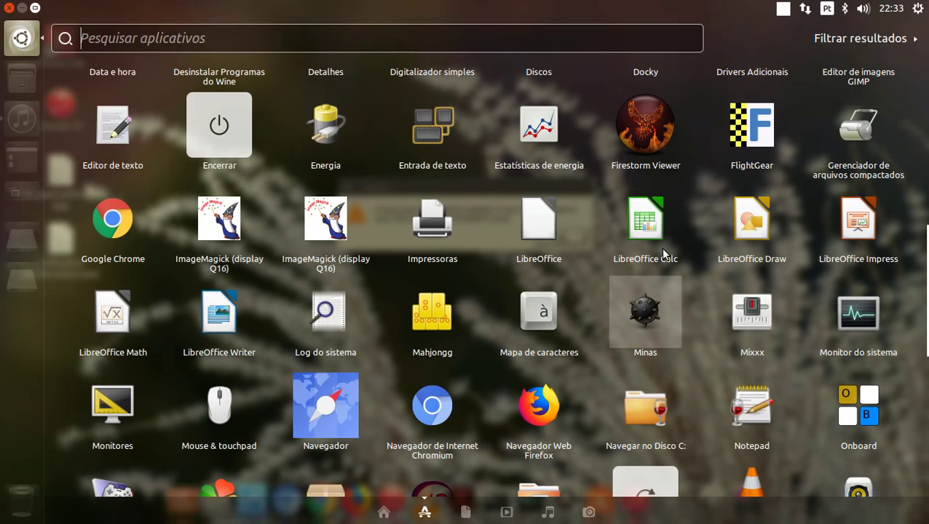
scroll(663, 253, up, 2)
scroll(662, 253, down, 3)
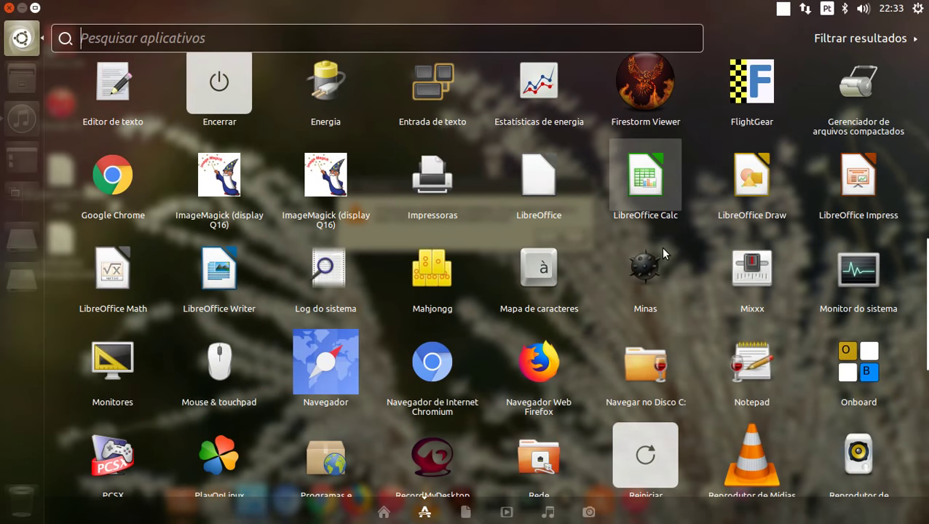
scroll(663, 252, down, 1)
scroll(663, 253, up, 5)
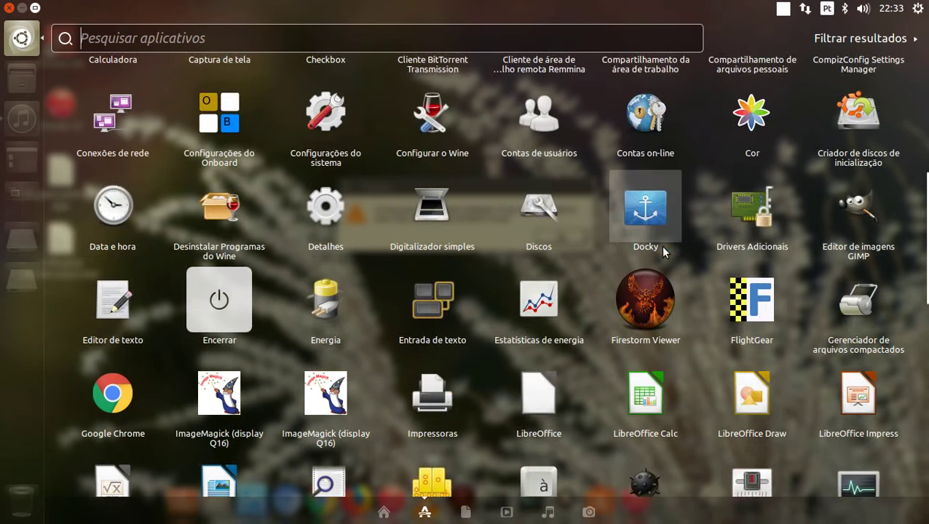
scroll(663, 248, up, 2)
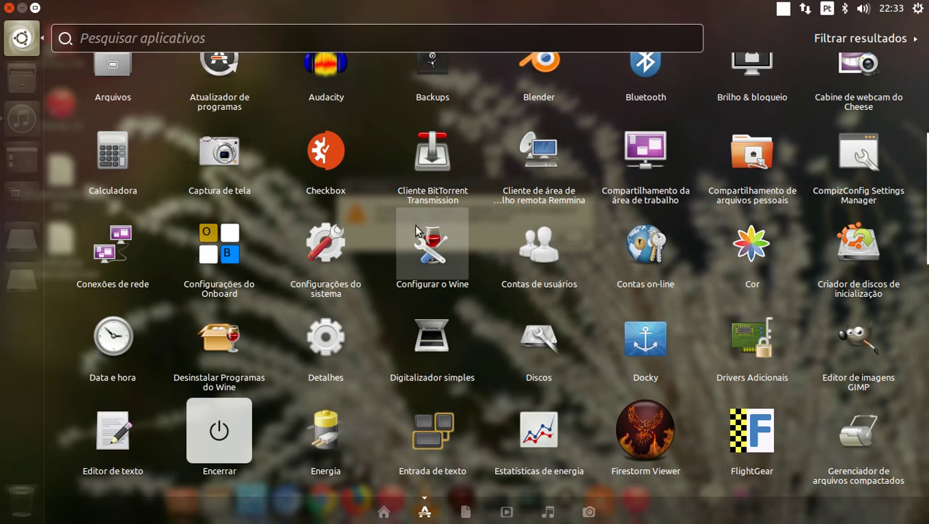
Open the Wine configuration, dismiss the iTunes alert, view the application settings and Windows version, and accept them
click(416, 231)
click(559, 237)
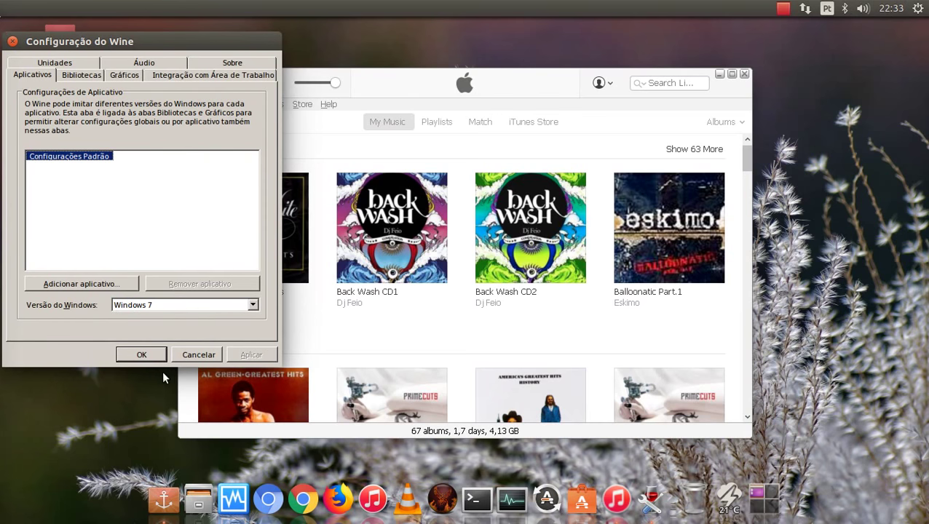
click(141, 357)
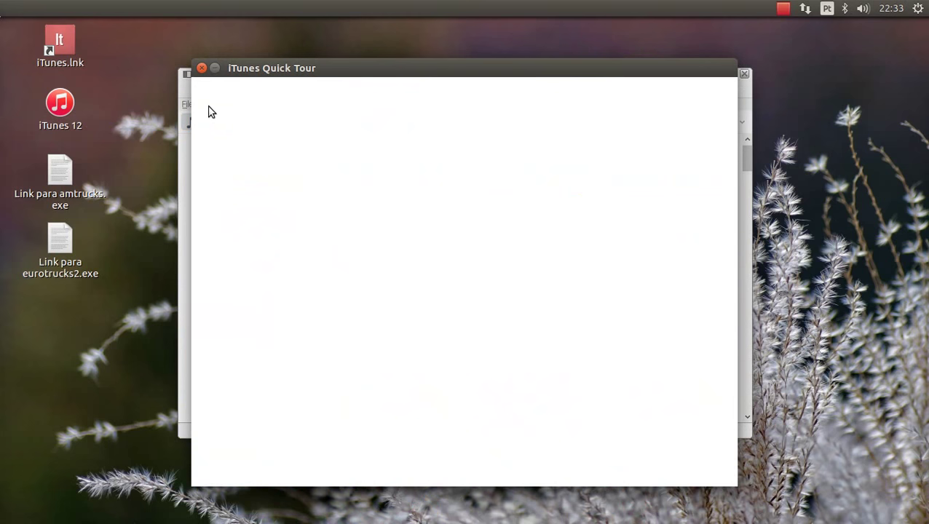
Close the iTunes Quick Tour and show the track list of the album "History: America's Greatest Hits"
click(203, 68)
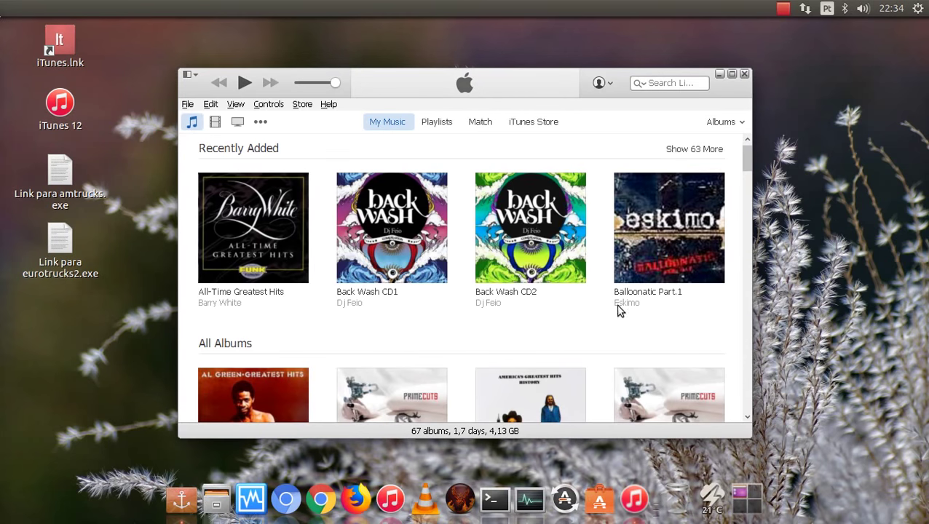
scroll(548, 322, down, 3)
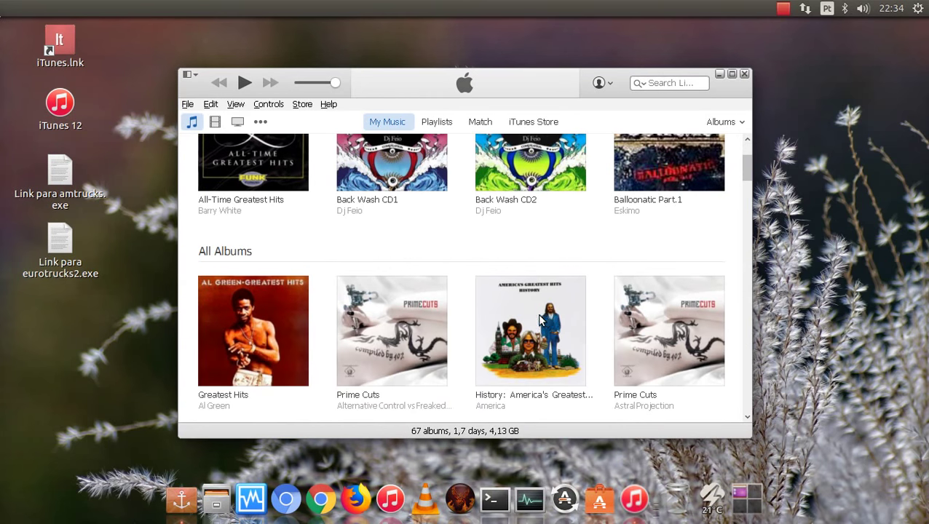
click(540, 320)
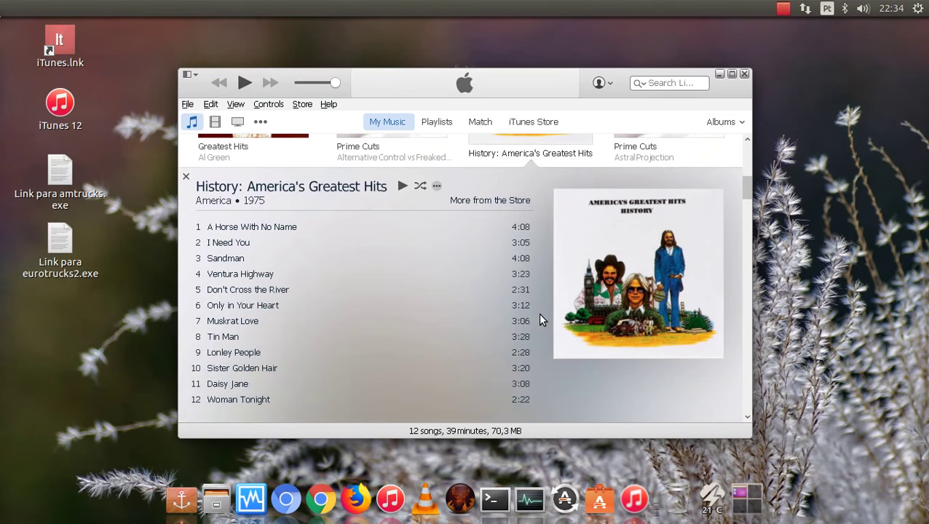
Try to play the song "A Horse With No Name" and decline to locate its original file
double_click(253, 229)
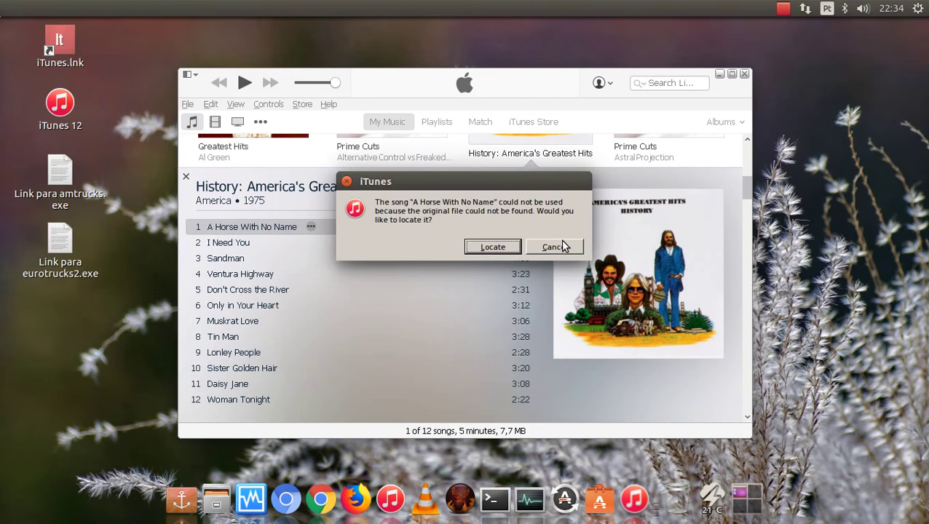
click(551, 250)
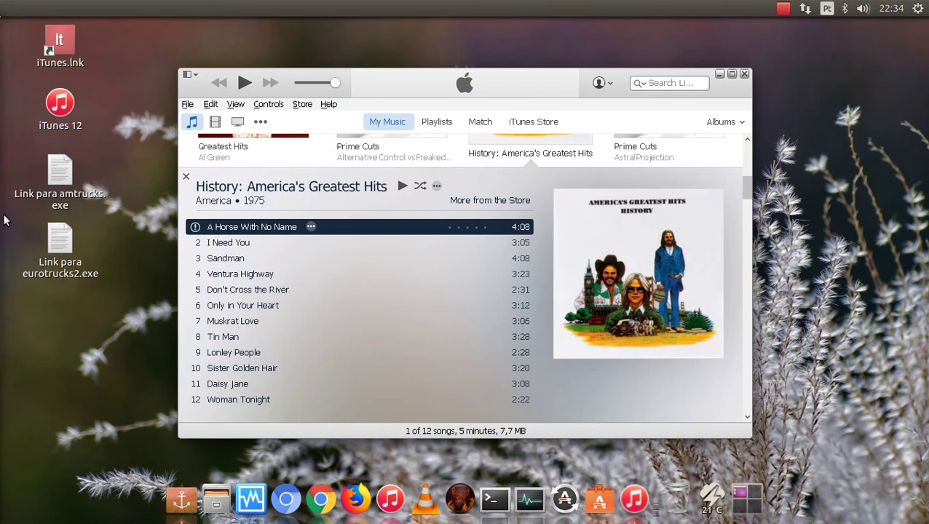
Open the Windows drive in the file manager
mouse_move(0, 268)
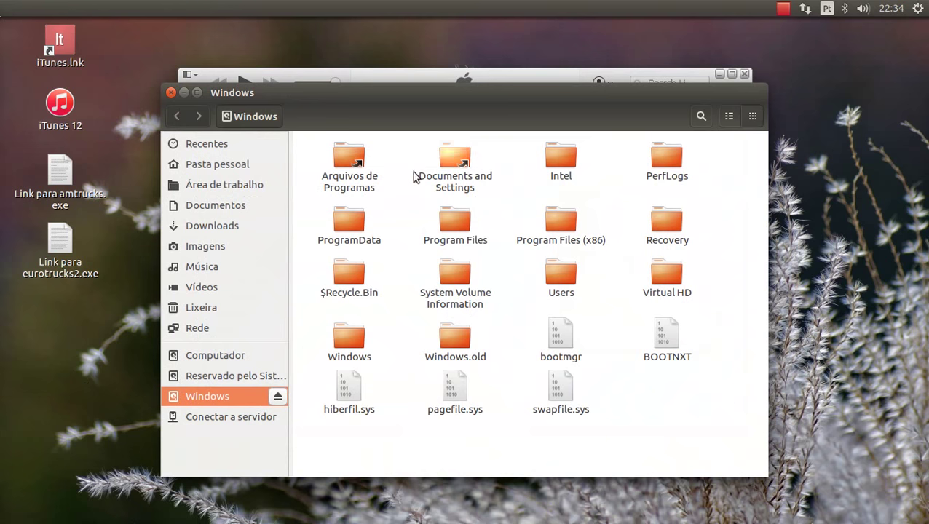
Close the Windows drive window, play "A Horse With No Name" in iTunes and show the visualizer
click(170, 91)
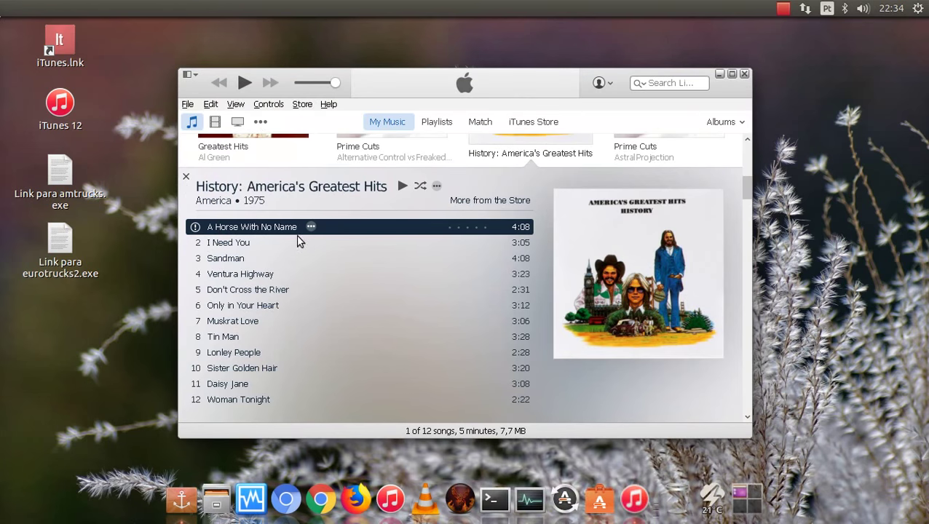
double_click(258, 227)
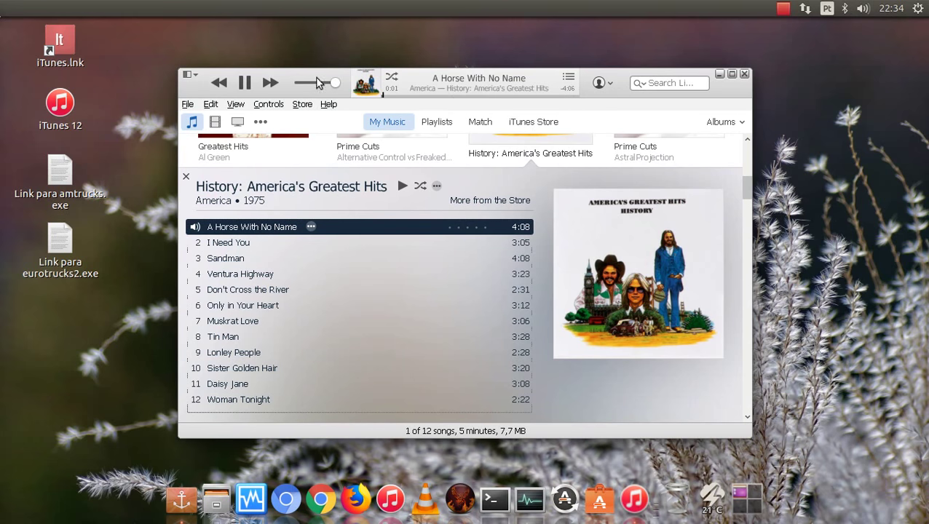
click(235, 104)
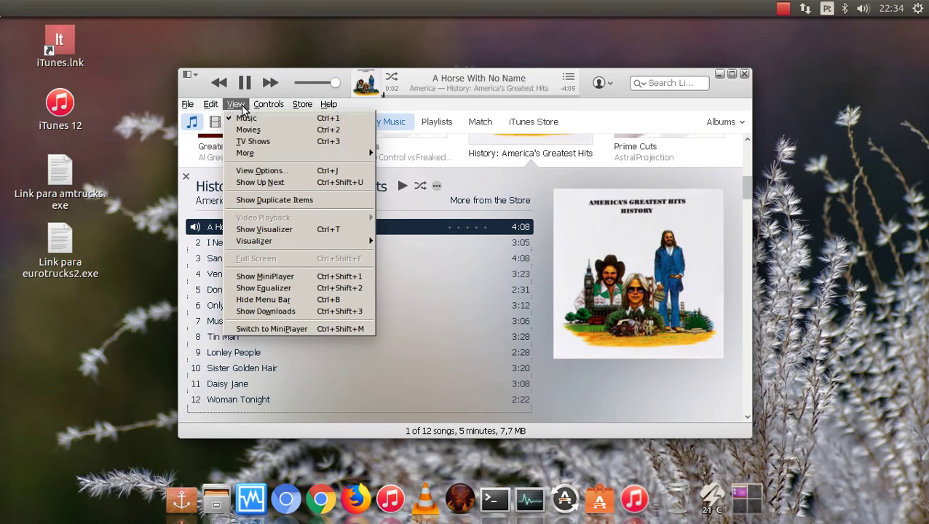
click(264, 229)
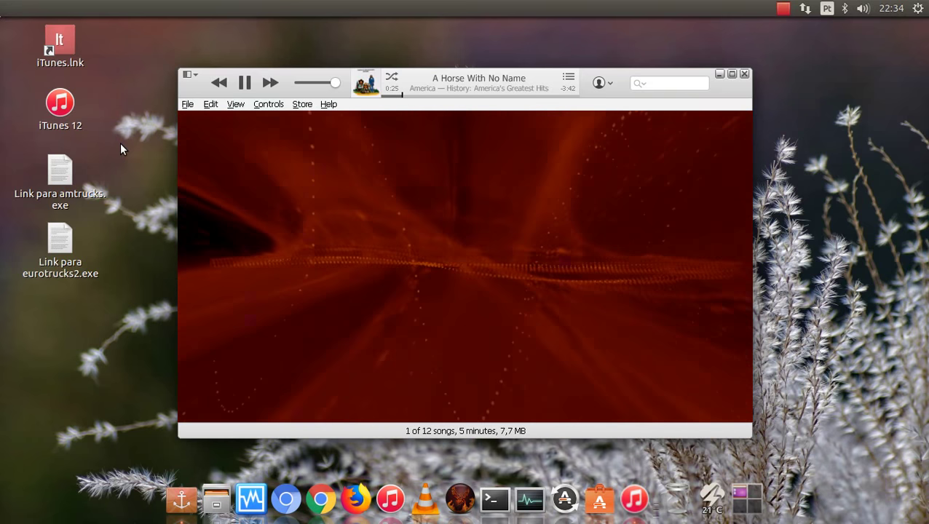
Lower the system output volume slightly
mouse_move(2, 377)
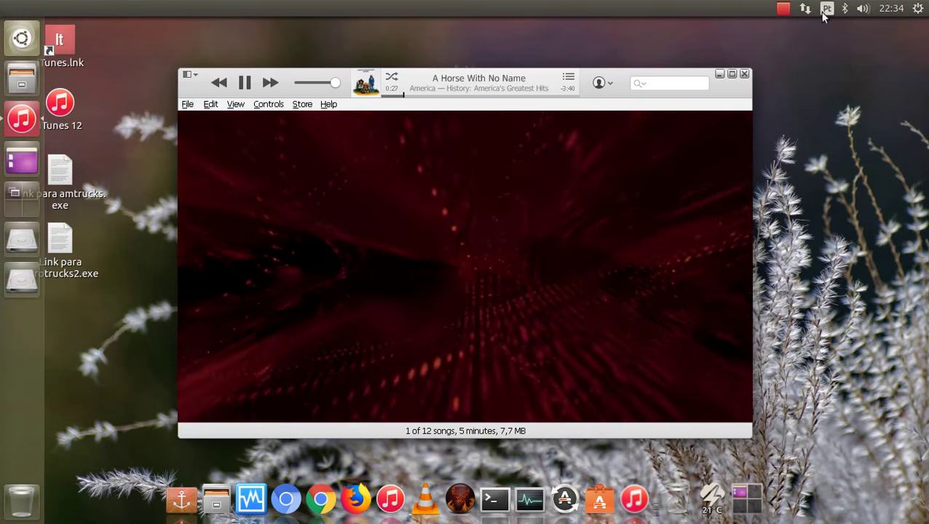
click(868, 8)
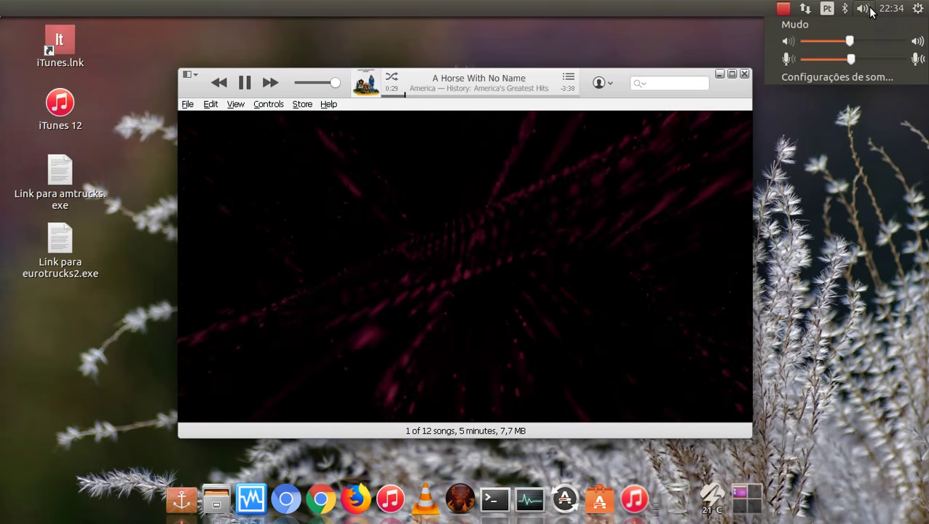
mouse_move(849, 40)
mouse_down()
mouse_move(835, 41)
mouse_move(843, 43)
mouse_up()
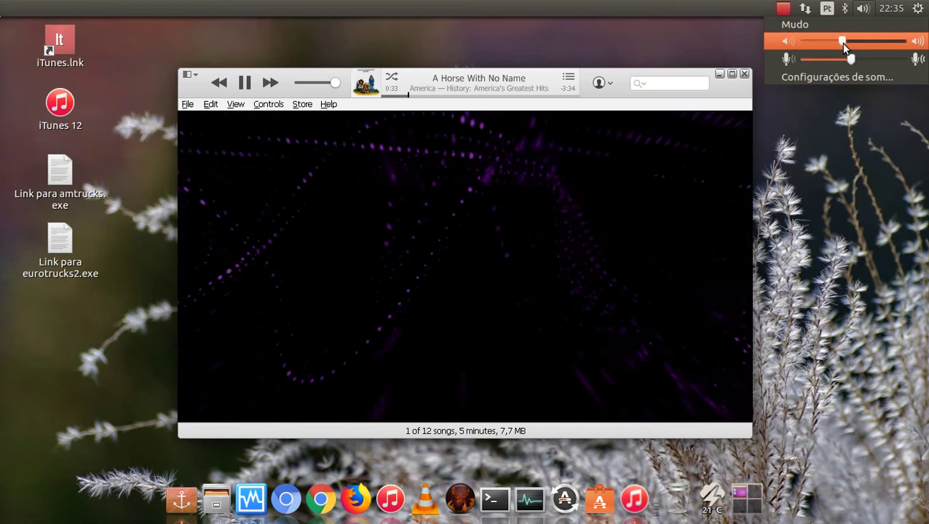
View the system's Bluetooth options and the list of network connections, closing each without changes
click(846, 9)
click(845, 8)
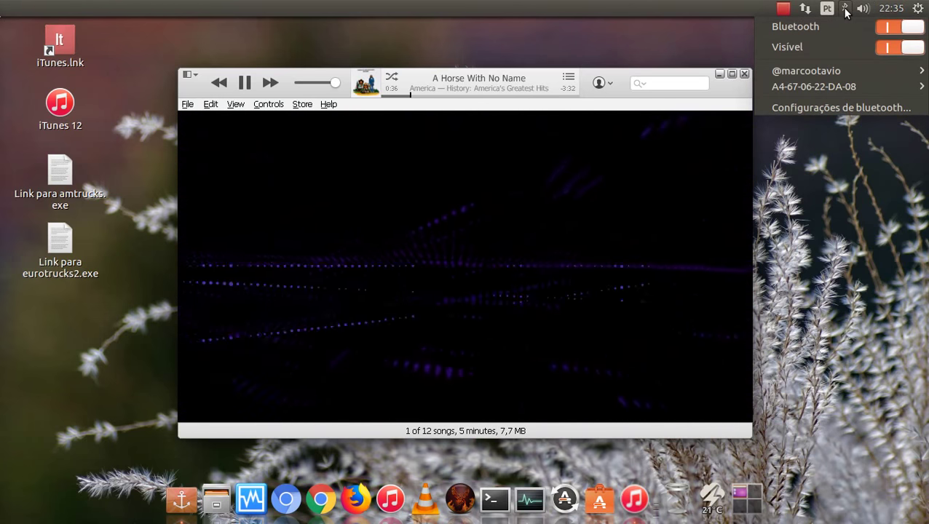
click(845, 9)
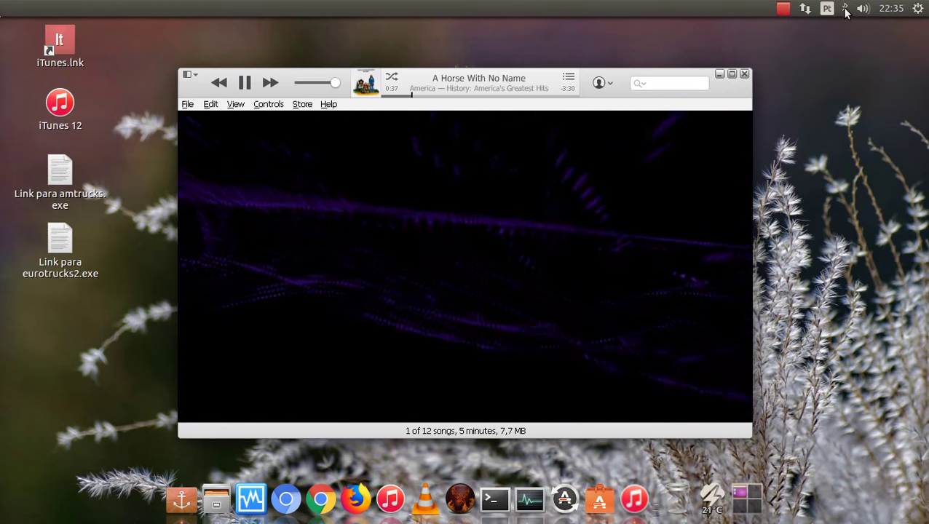
click(807, 9)
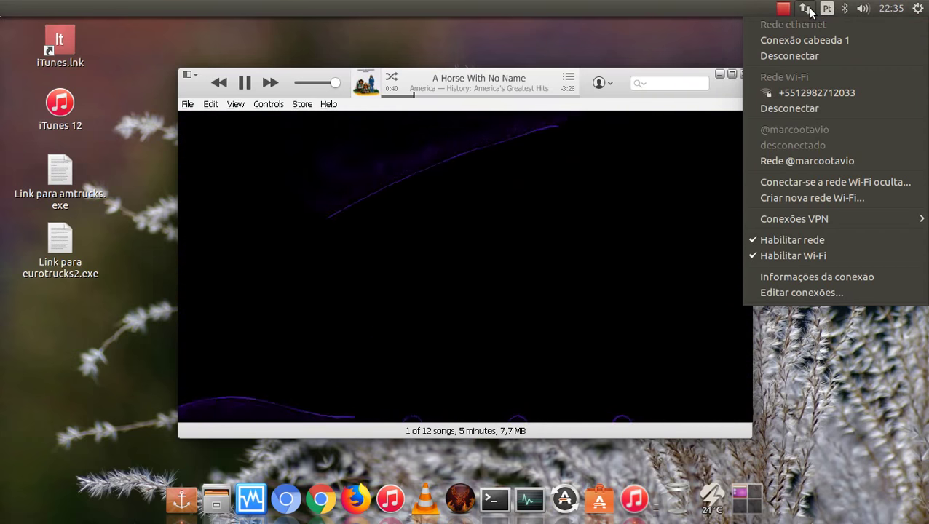
click(808, 10)
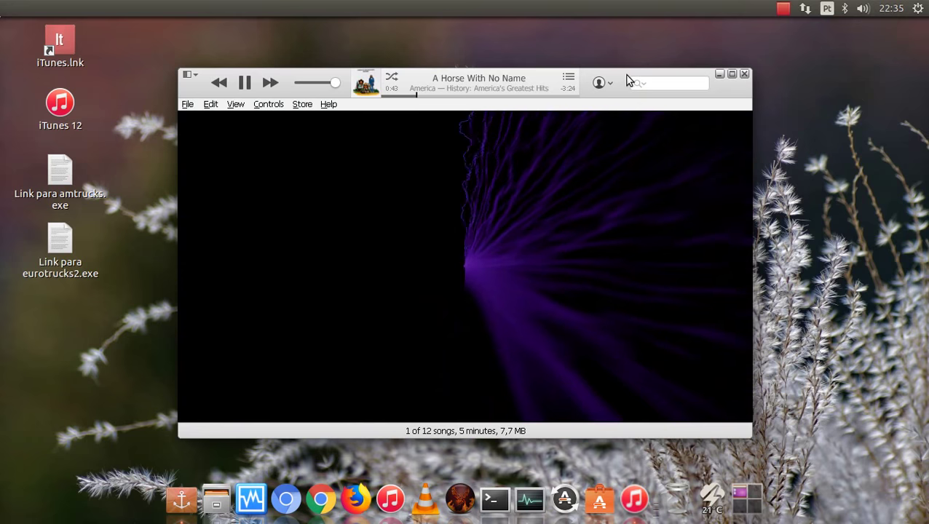
drag(641, 74, 640, 74)
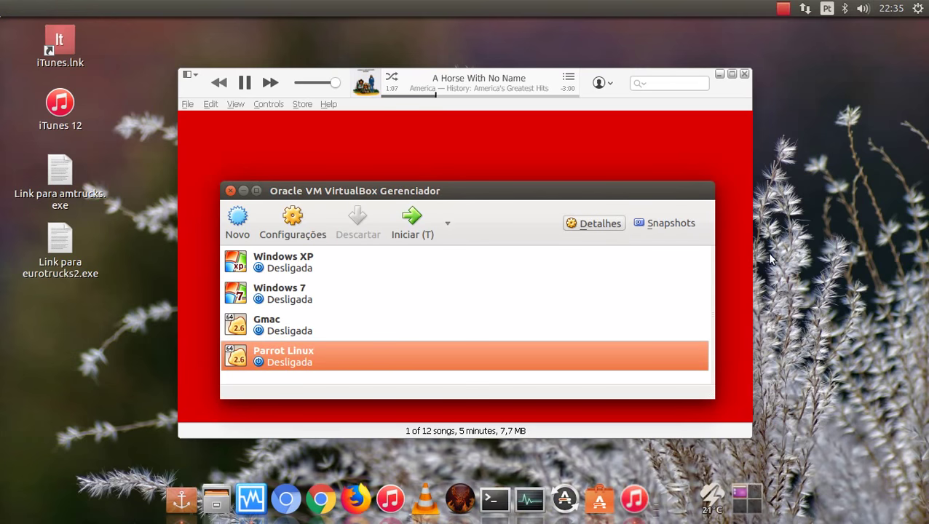
Switch to an empty virtual desktop and return to the one holding iTunes and VirtualBox
click(757, 470)
scroll(744, 503, down, 2)
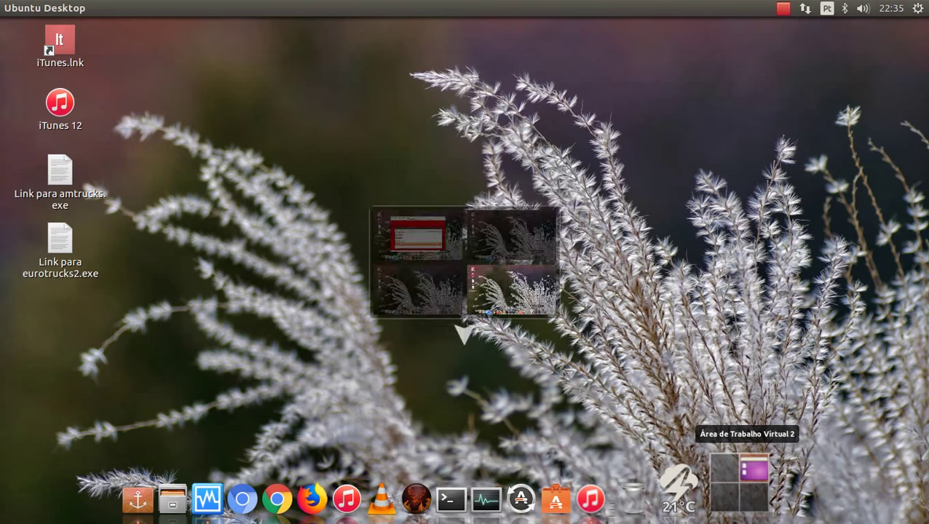
click(731, 470)
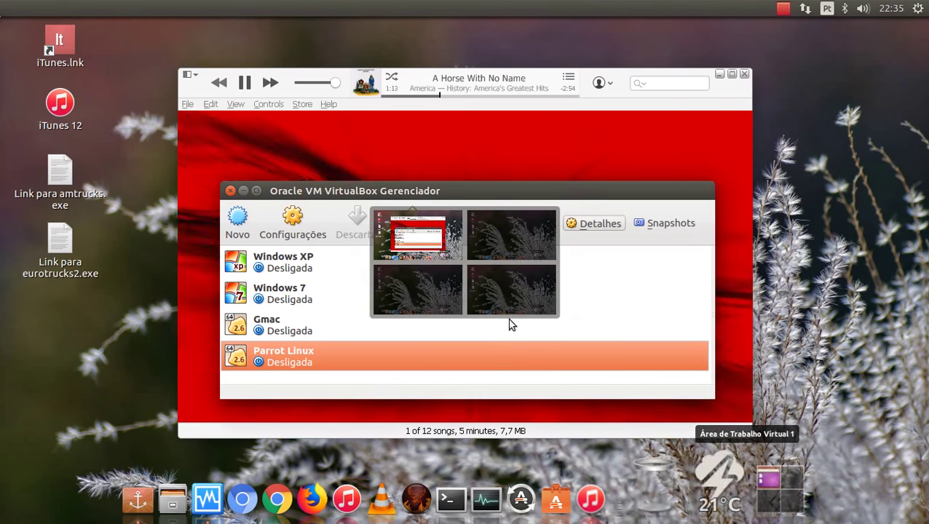
Bring the iTunes window to the front and switch back to the VirtualBox manager
mouse_move(4, 182)
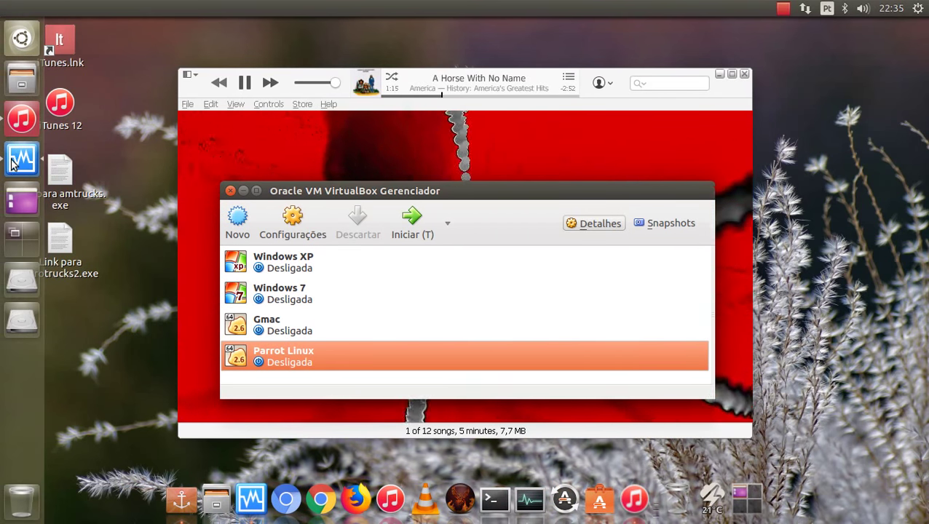
click(20, 121)
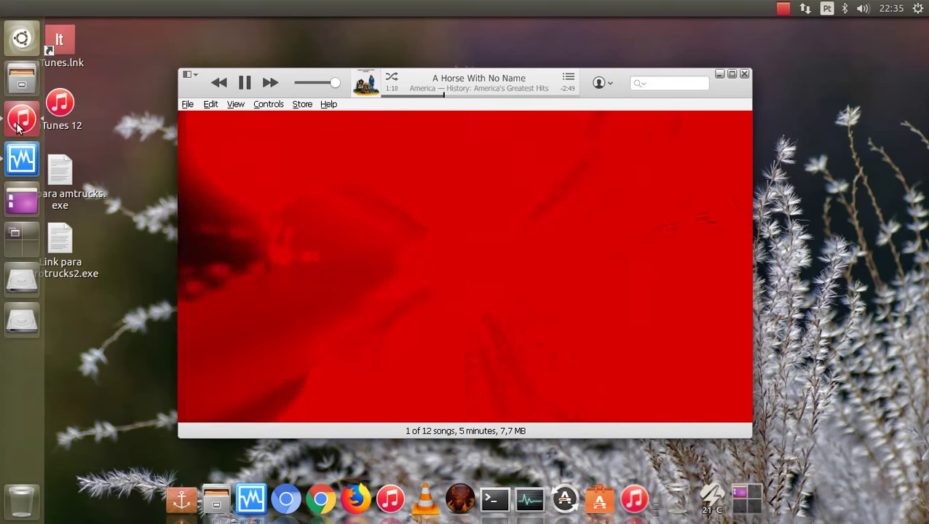
click(21, 164)
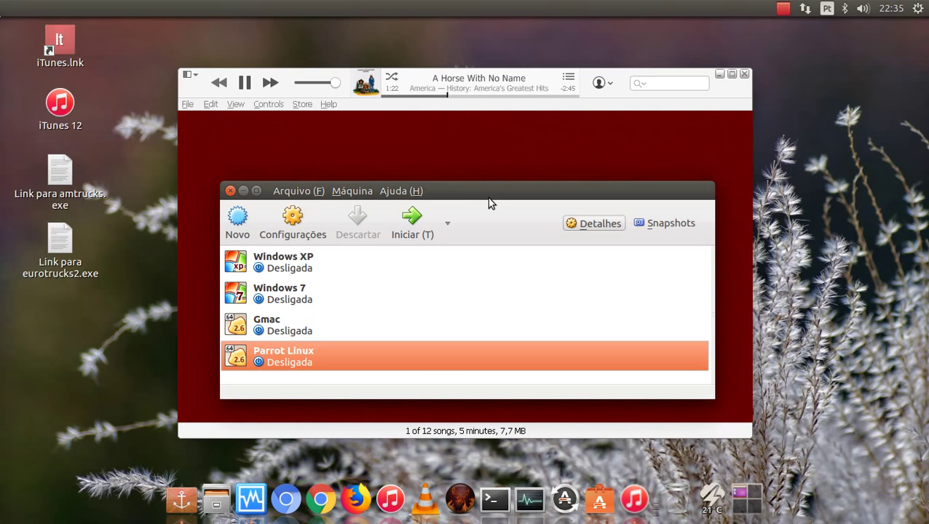
Cycle through the open applications in the window switcher and bring iTunes to the front
key(alt+Tab)
key(alt+Tab)
key(alt+Tab)
key(alt+Tab)
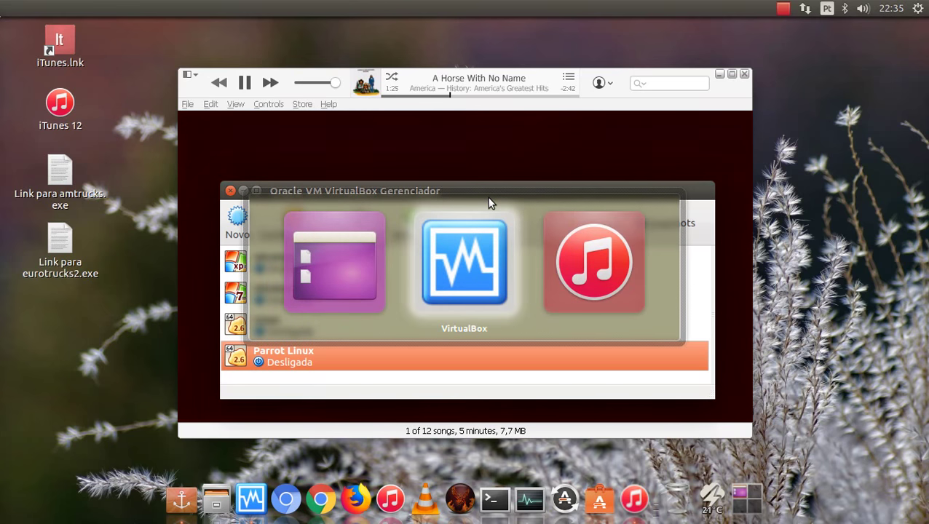
key(alt+Tab)
key(alt+Tab)
key(alt+Tab)
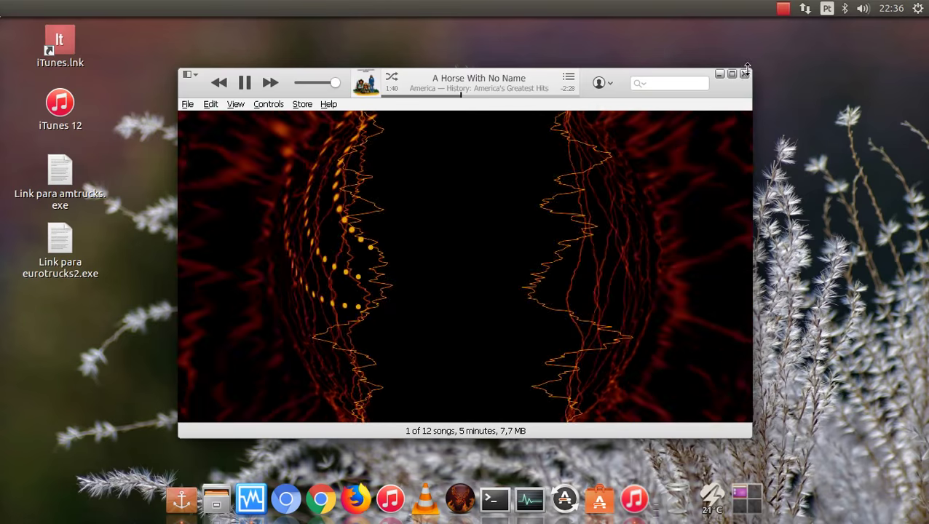
Close iTunes and start the Windows XP virtual machine in VirtualBox
click(744, 75)
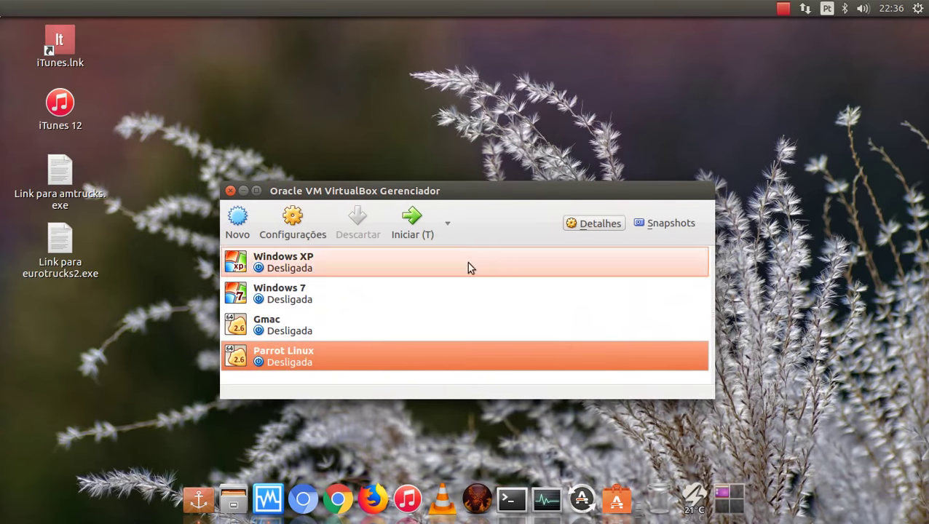
click(359, 259)
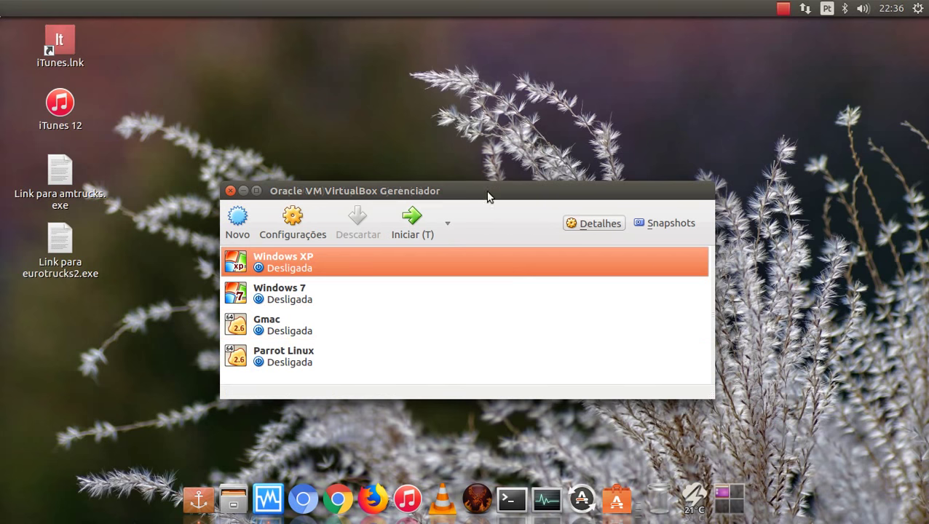
click(415, 231)
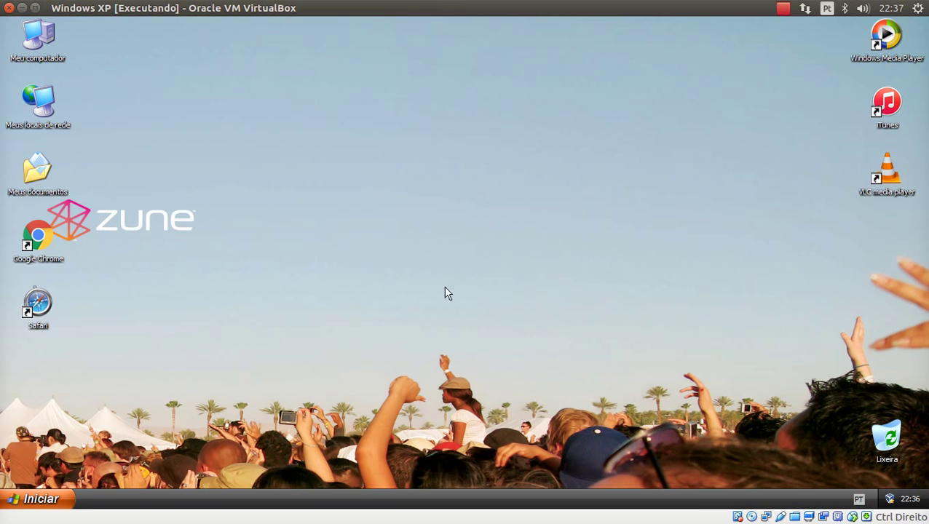
Open the properties of "Meu computador" in Windows XP, view the general system information and close the dialog
click(33, 501)
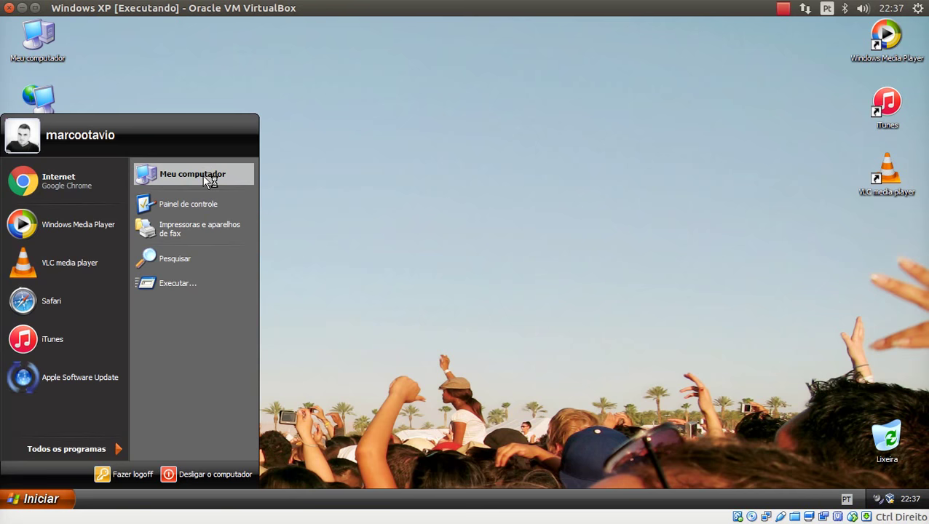
click(62, 499)
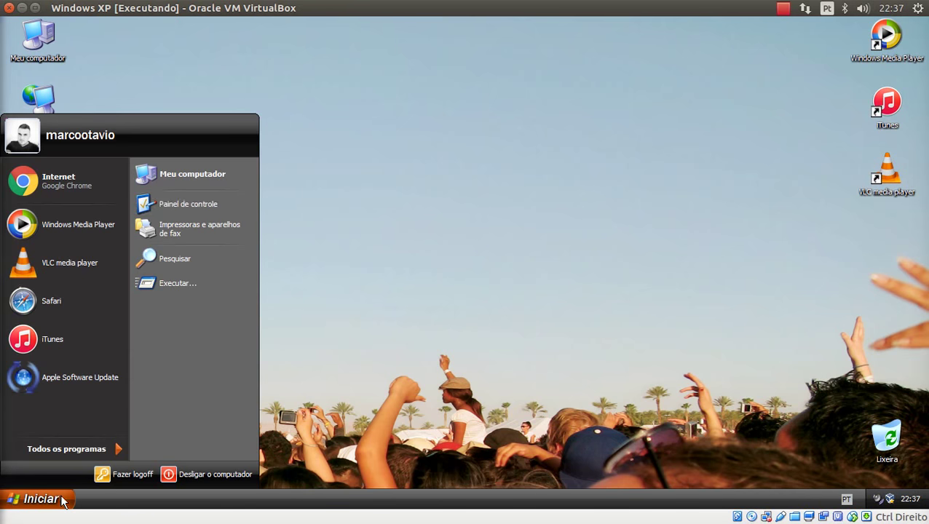
right_click(221, 180)
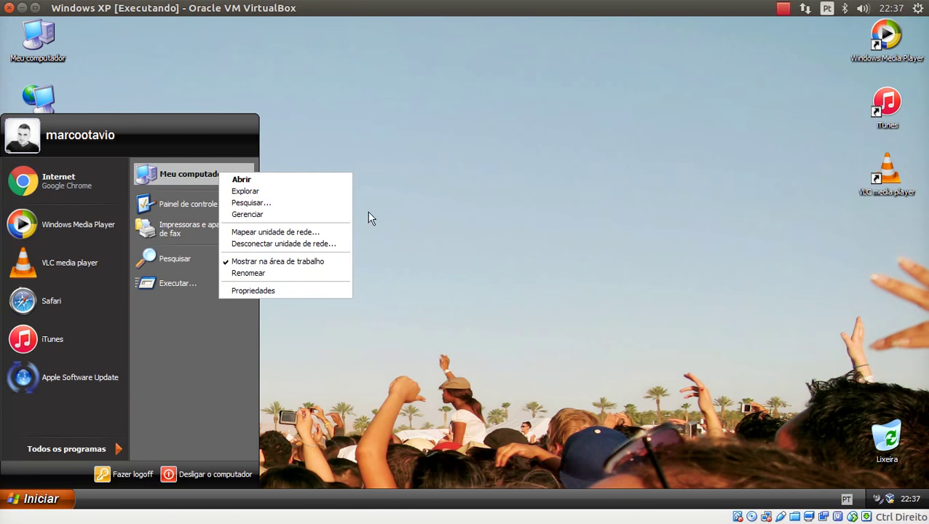
click(299, 290)
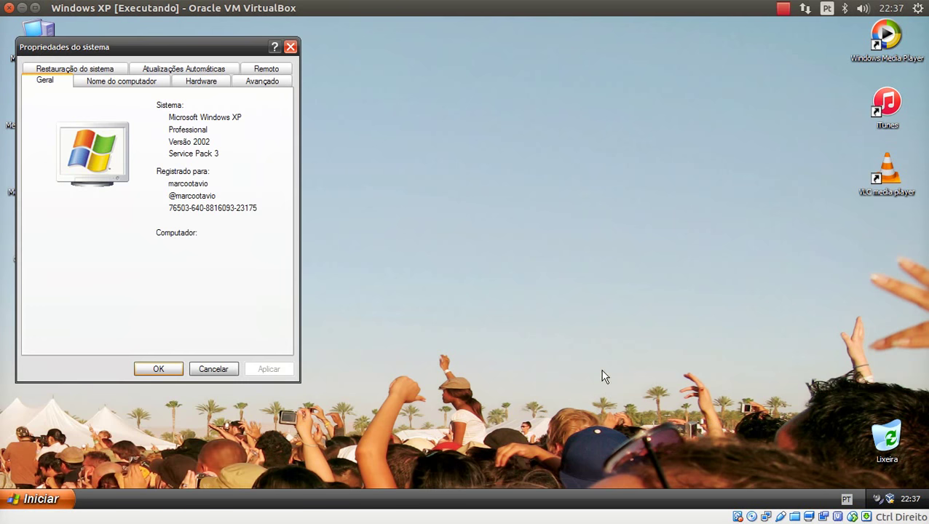
drag(184, 55, 276, 82)
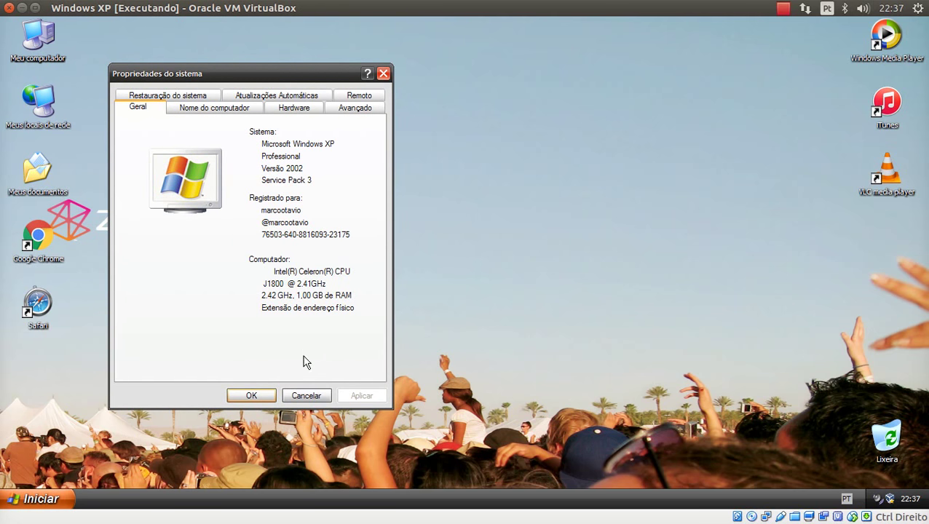
click(252, 395)
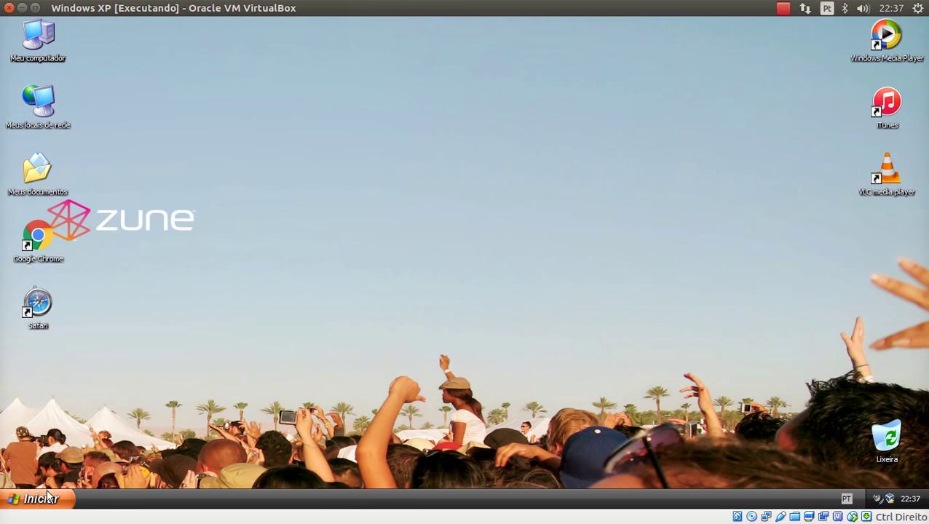
click(49, 497)
click(408, 304)
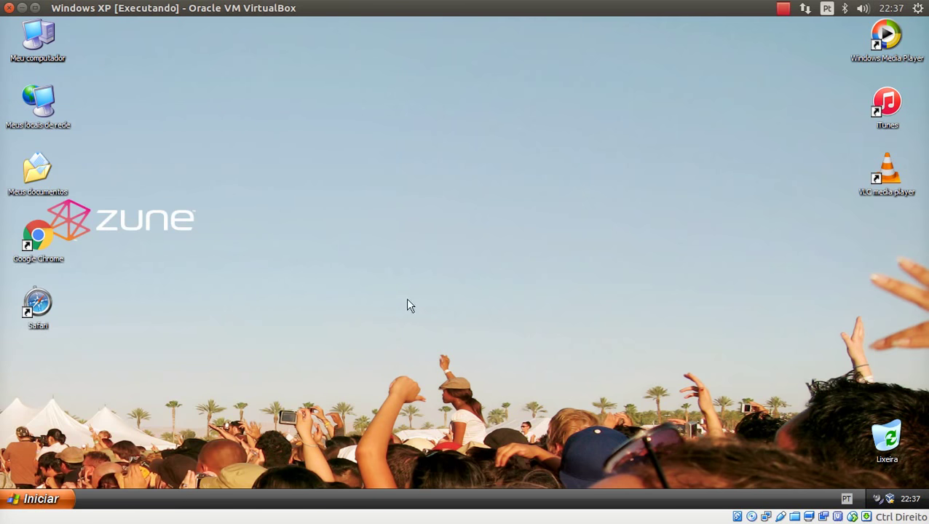
Show an overview of the open VirtualBox windows and return to the running Windows XP machine
mouse_move(1, 273)
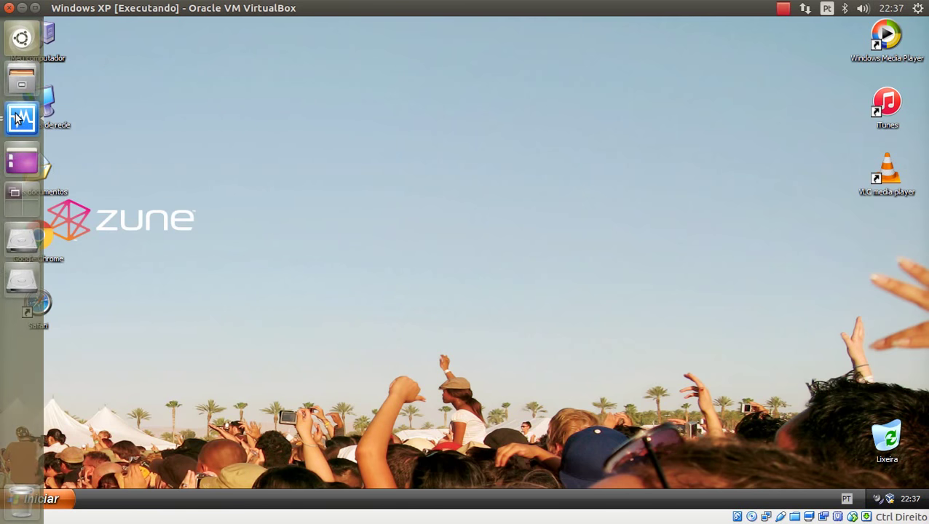
click(20, 119)
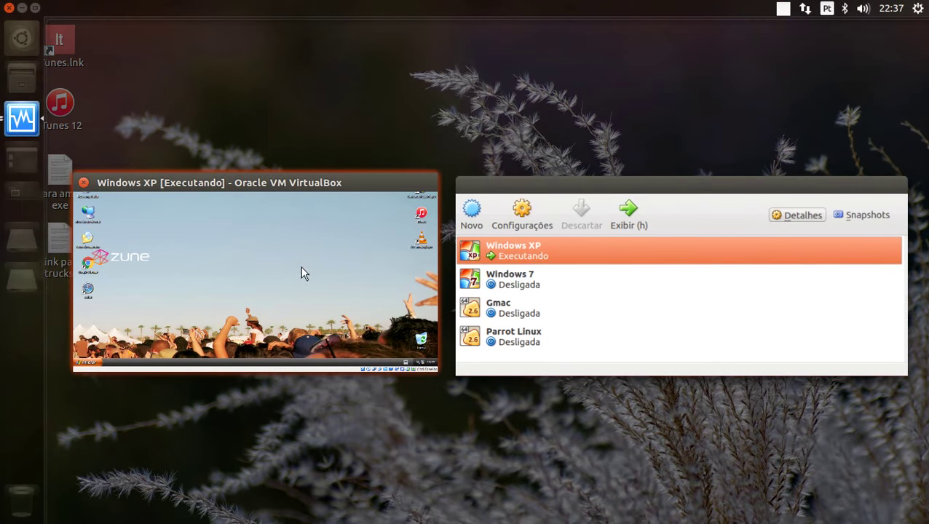
click(301, 266)
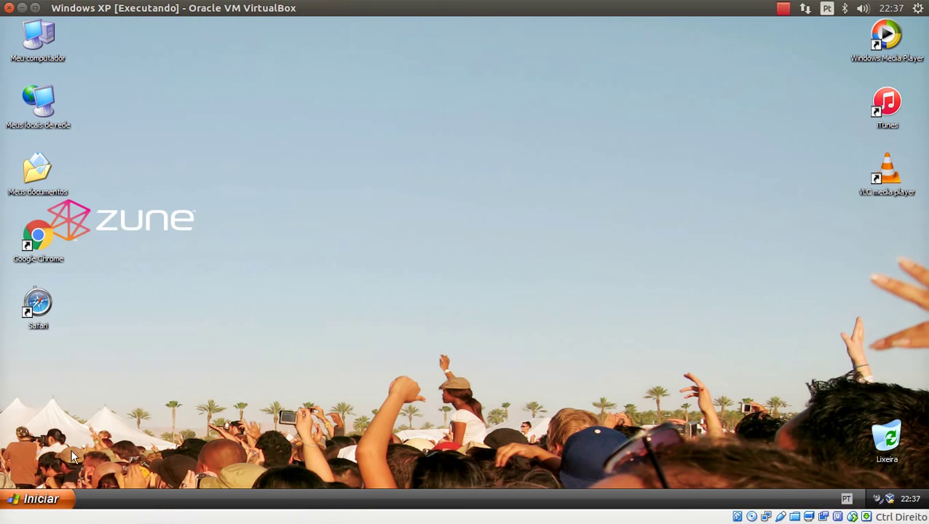
Shut down the Windows XP virtual machine from within the guest system
click(41, 499)
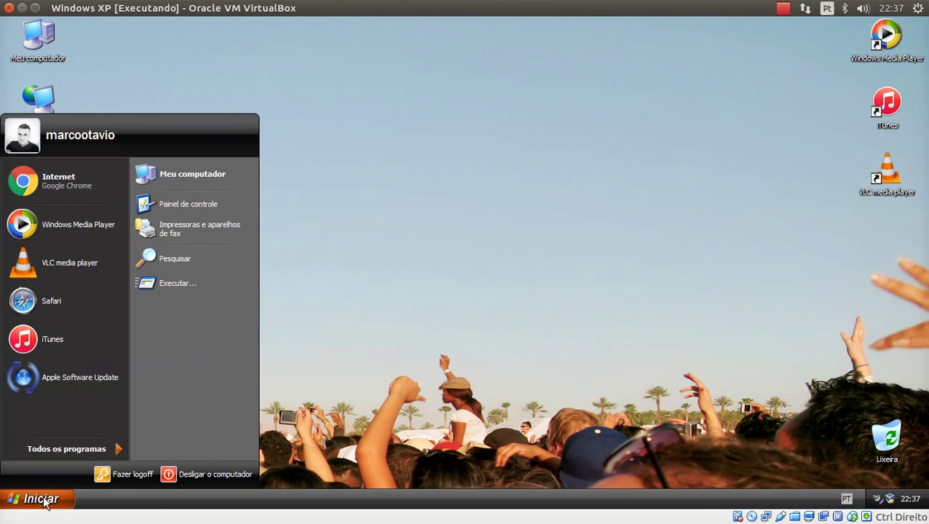
click(213, 475)
click(466, 203)
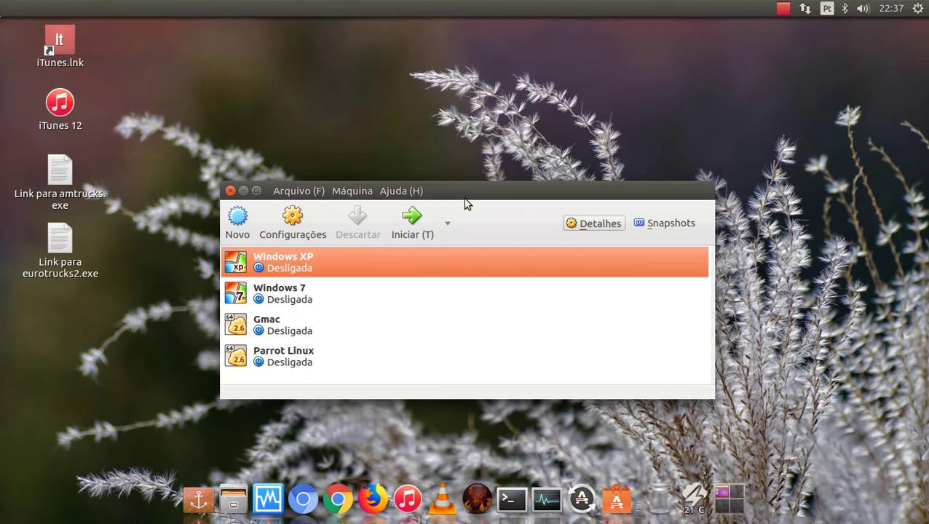
Start the Windows 7 virtual machine and permanently delete the Frozen Throne and Warcraft III shortcuts from its desktop
click(346, 289)
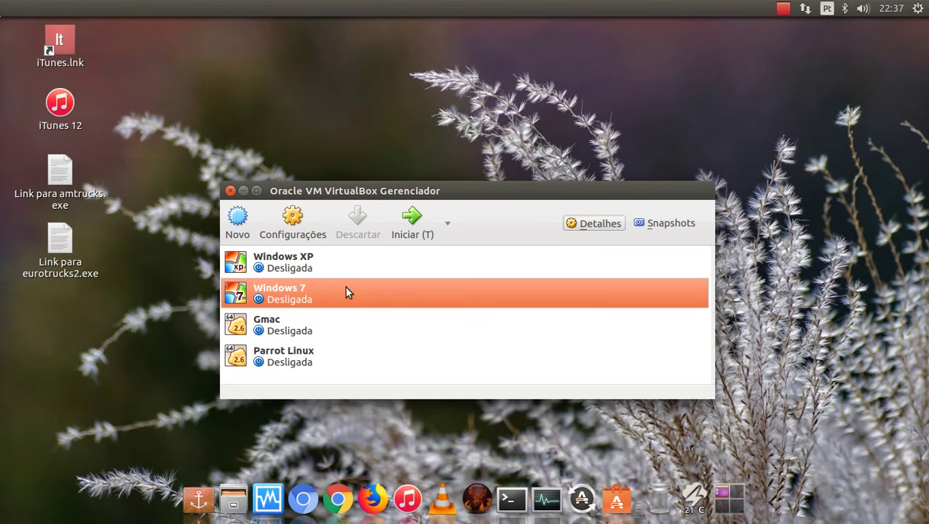
click(410, 226)
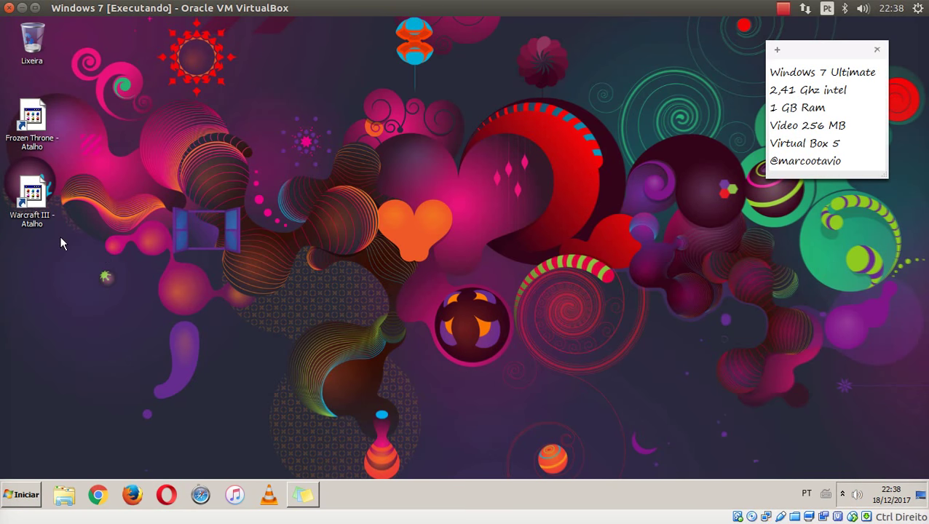
drag(61, 244, 21, 99)
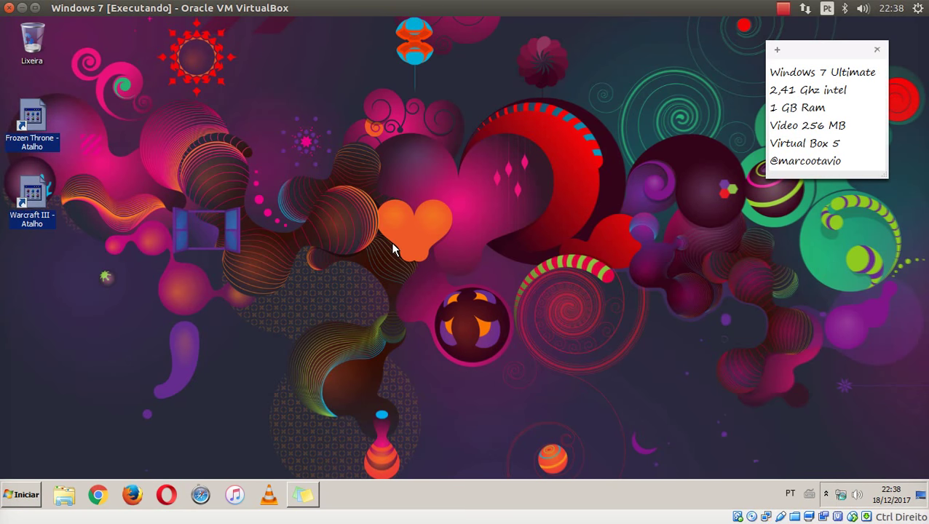
key(shift+Delete)
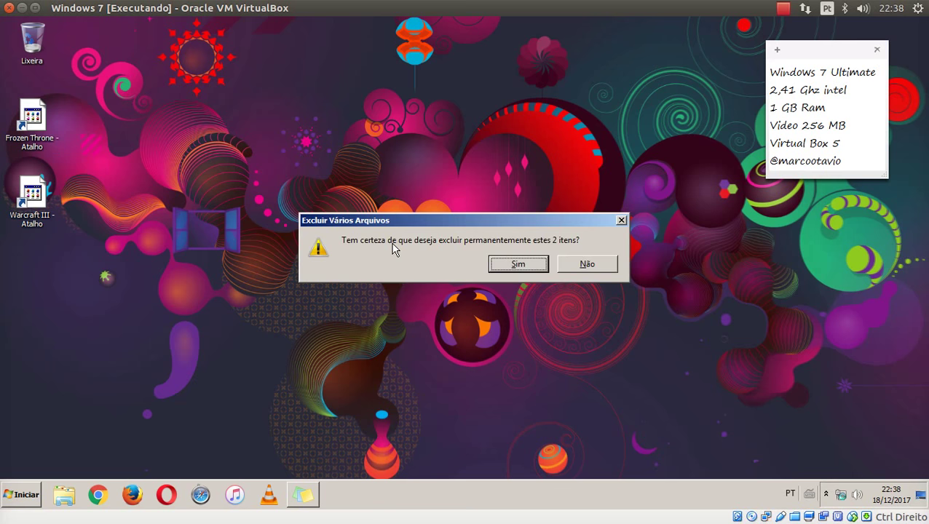
key(Return)
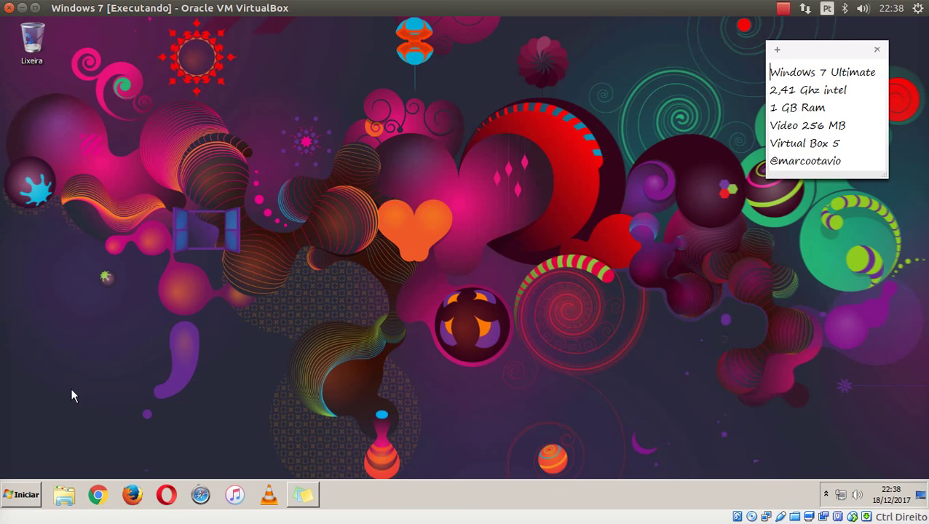
Open the properties of "Computador" in Windows 7, view the basic system information and close the window
click(22, 494)
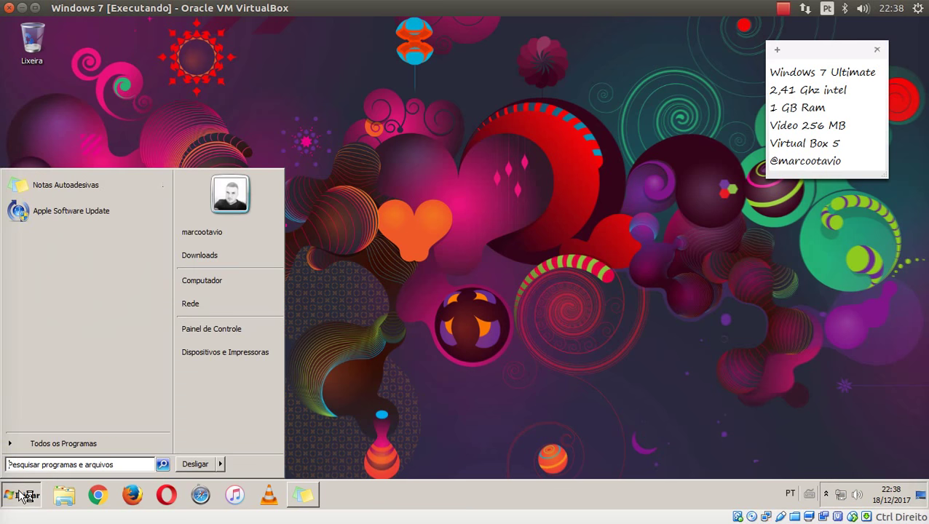
right_click(240, 278)
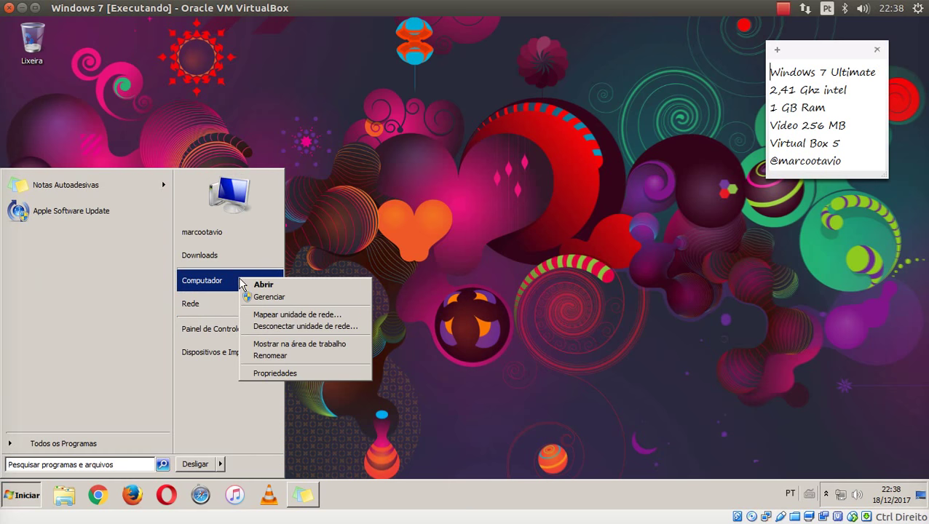
click(314, 372)
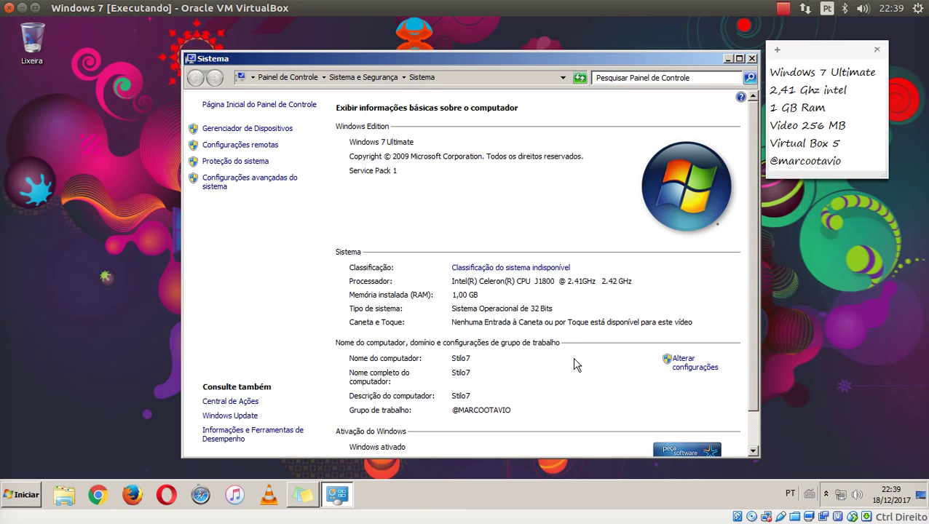
click(755, 60)
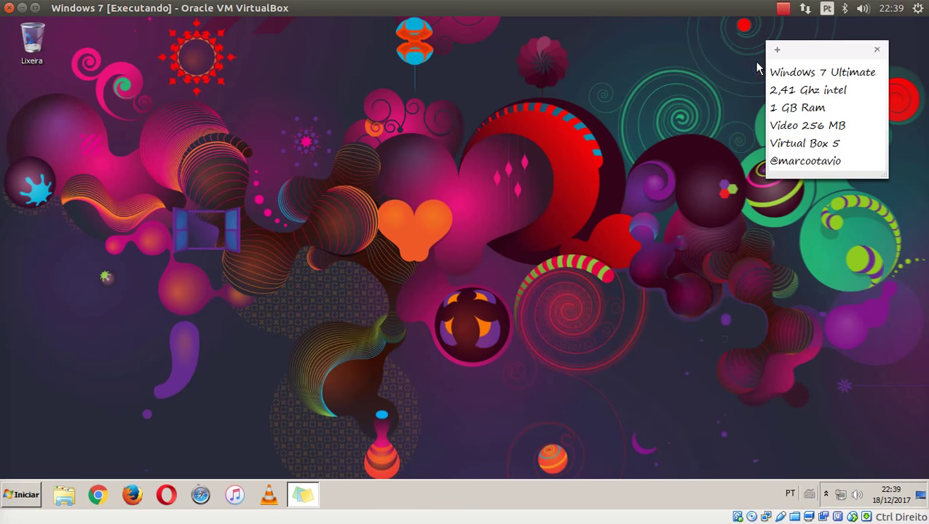
Show an overview of the open VirtualBox windows and return to the running Windows 7 machine
click(34, 497)
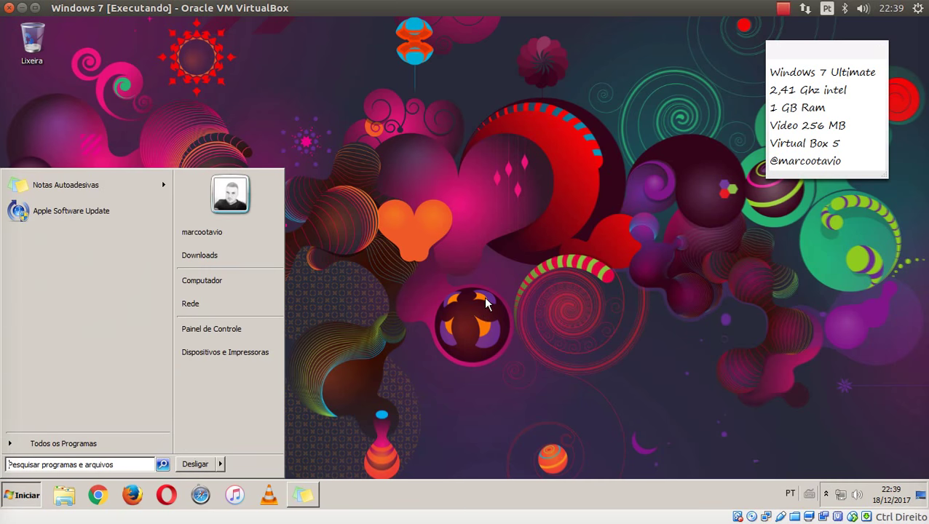
click(2, 31)
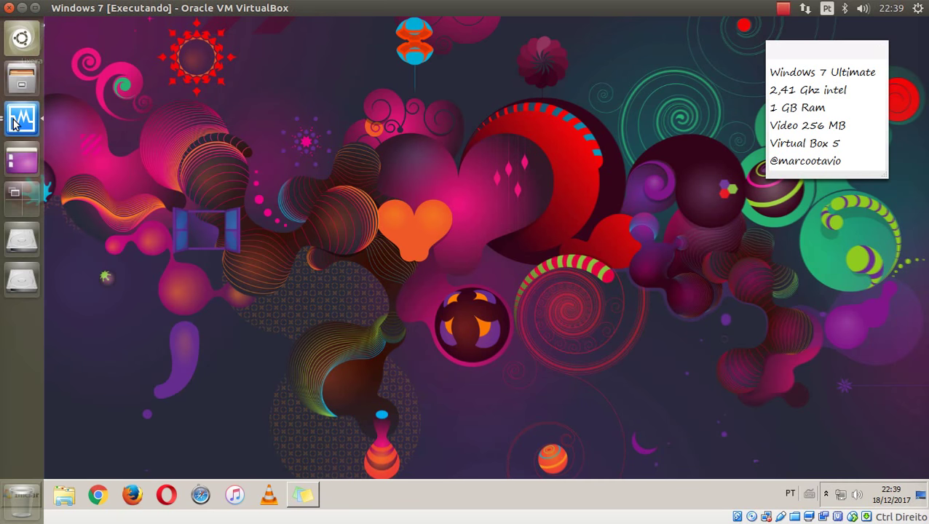
click(15, 123)
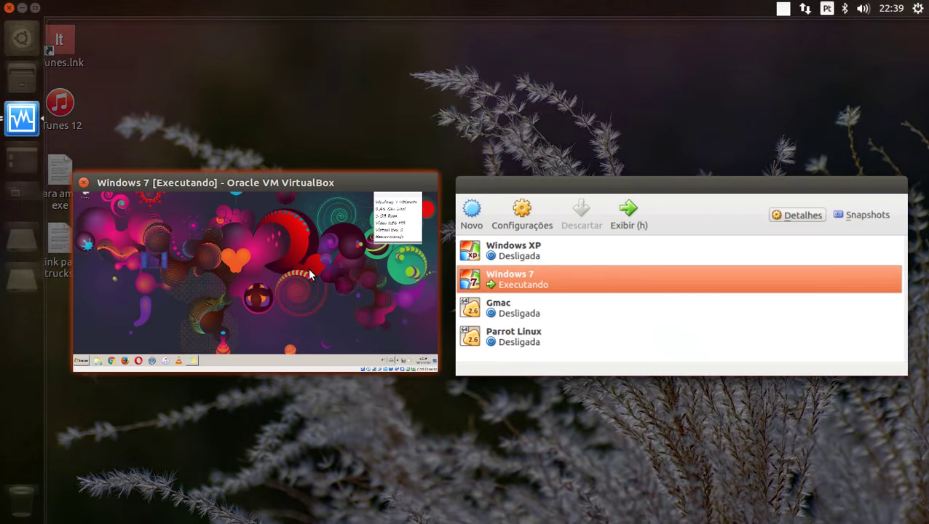
click(310, 272)
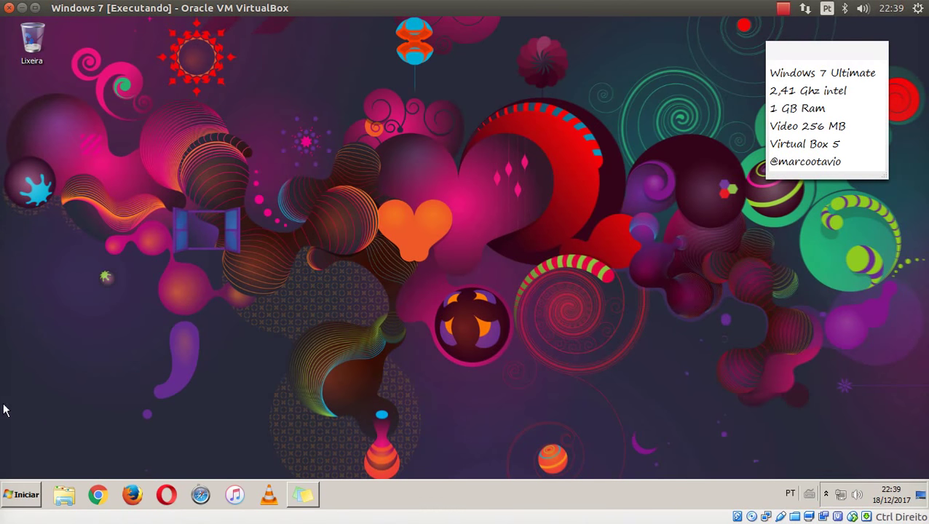
Shut down Windows 7 from within the guest system and start the Gmac virtual machine
click(24, 495)
click(200, 471)
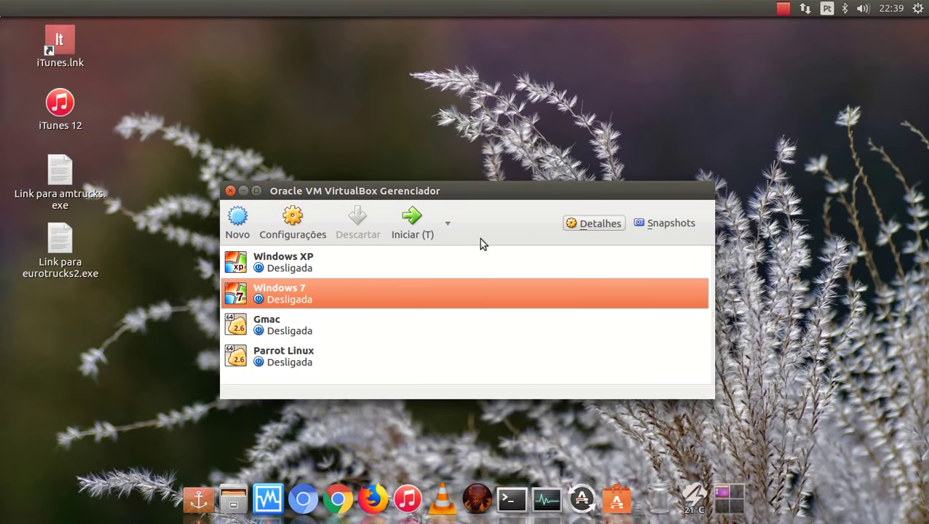
click(324, 321)
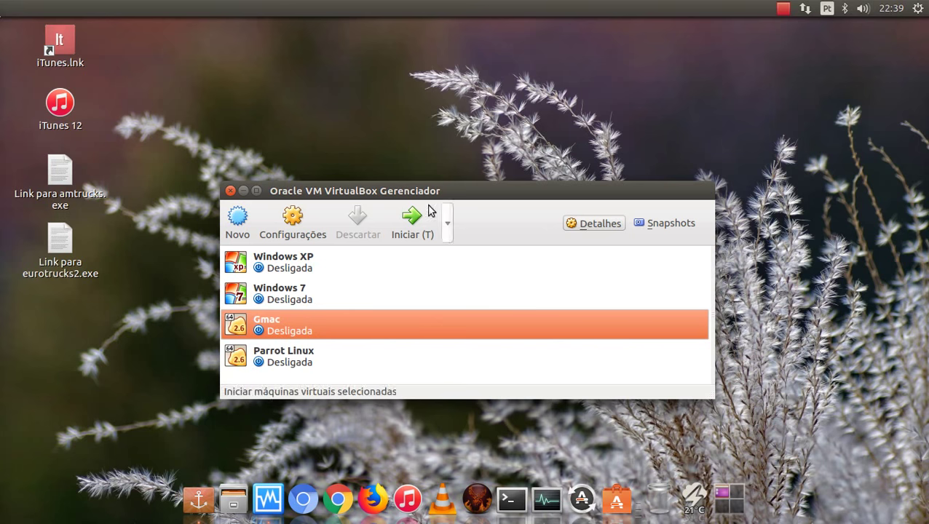
click(418, 225)
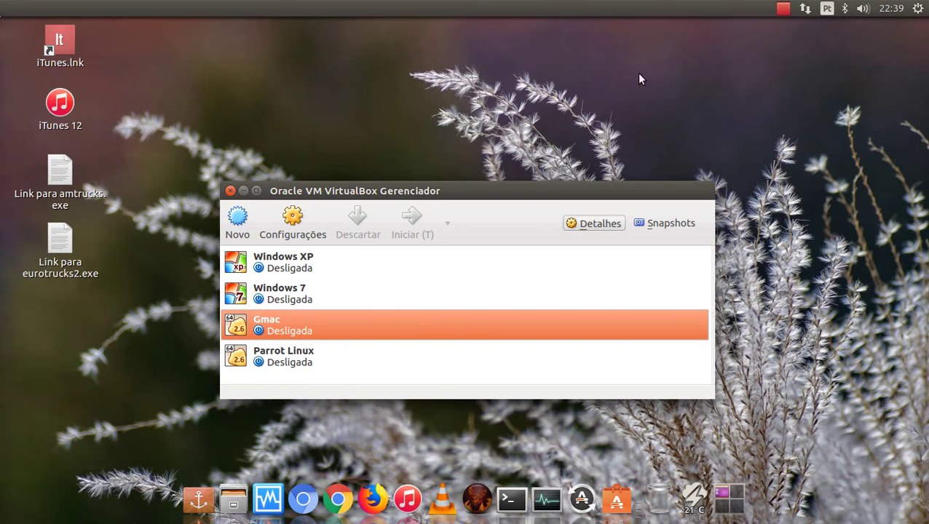